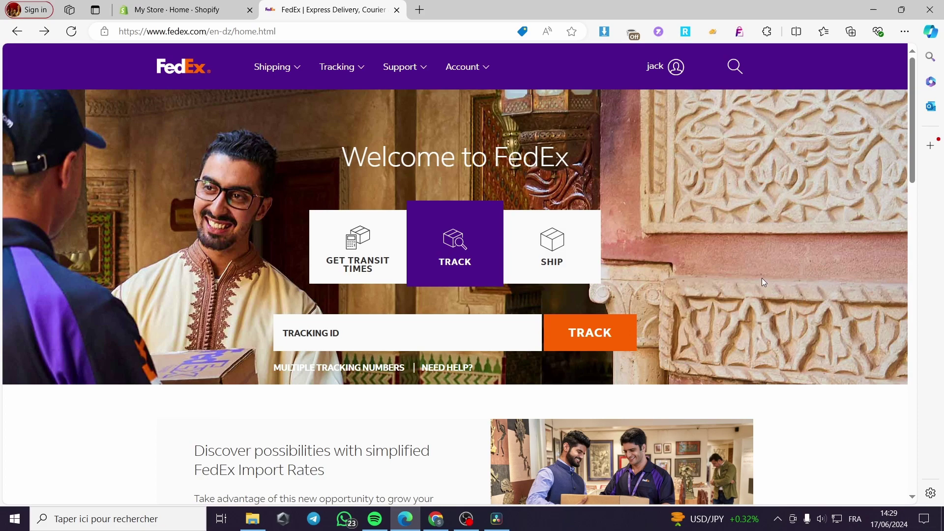
Switch from the FedEx homepage tab to the Shopify store's admin home dashboard
key("ctrl+Tab")
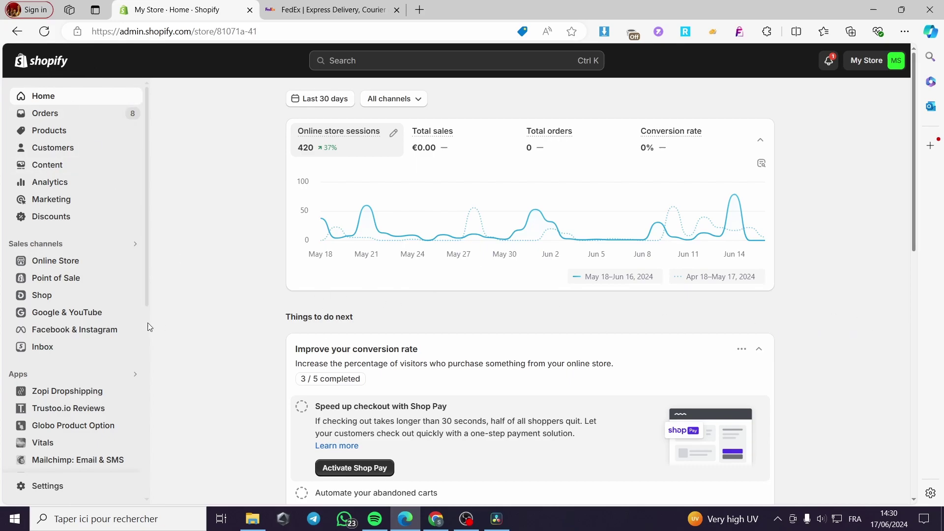
Glance at the Shopify products list and home dashboard, then go back to the FedEx tab
left_click(66, 136)
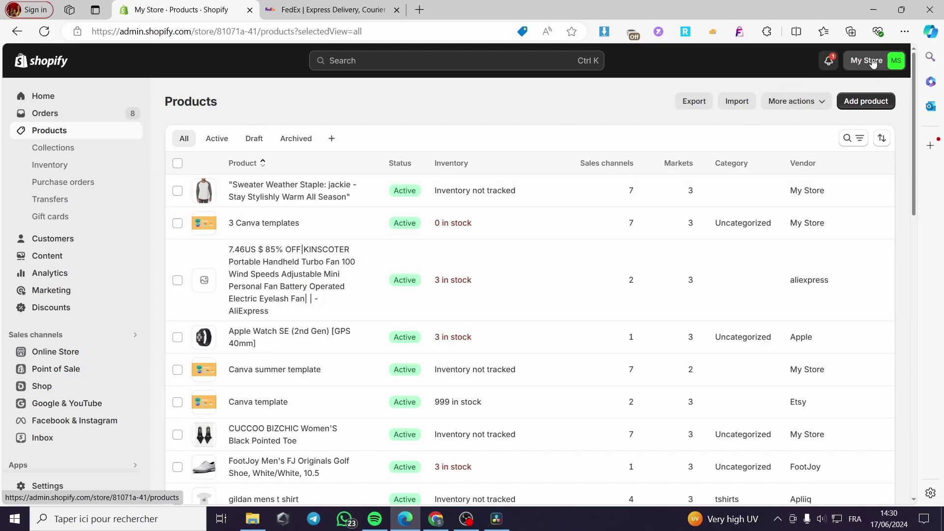
left_click(45, 95)
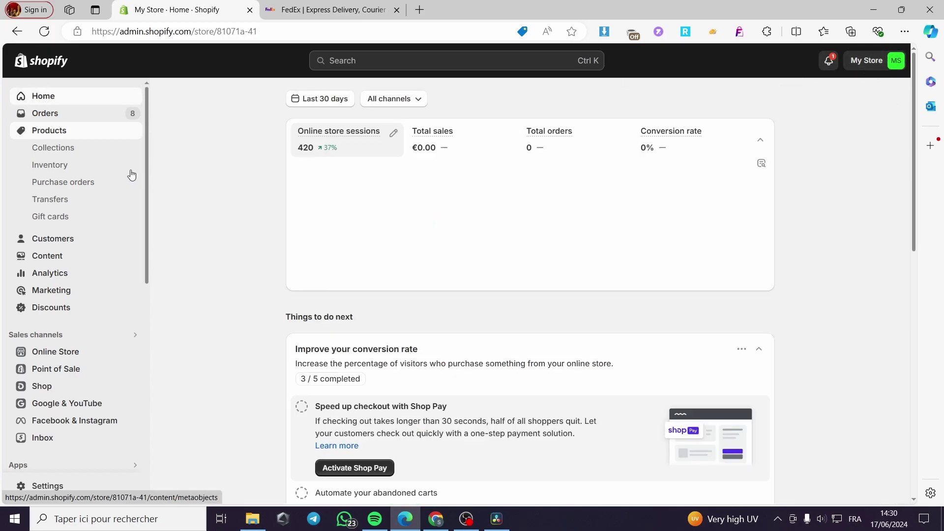
left_click(317, 10)
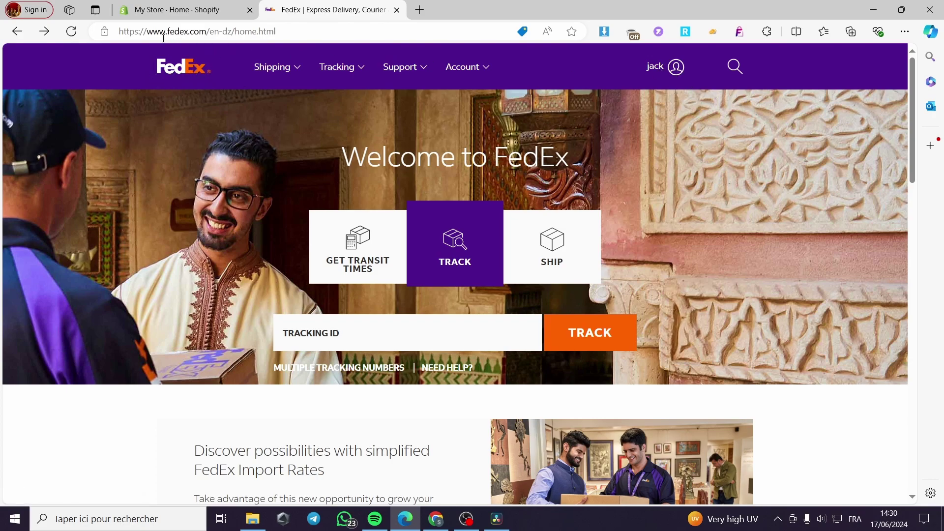
View the signed-in FedEx account's dropdown options, then return to the Shopify store admin
left_click(674, 68)
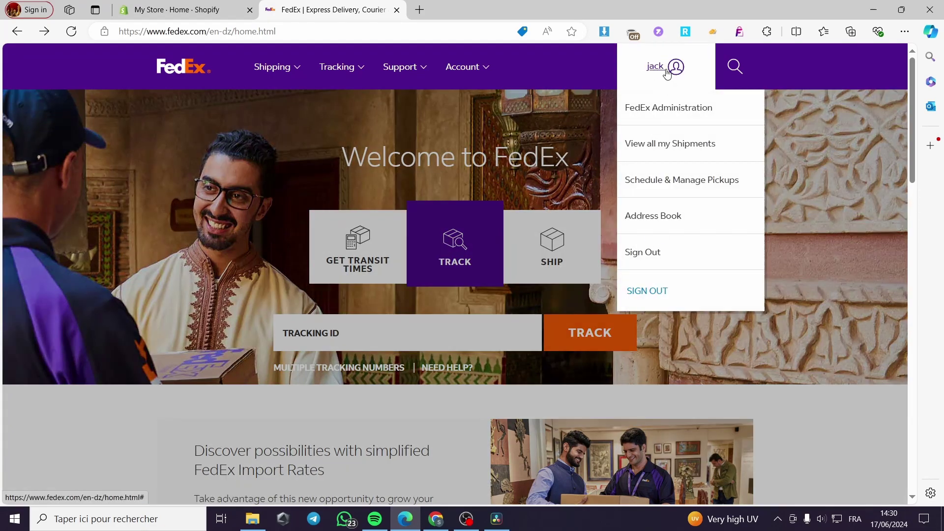
left_click(181, 9)
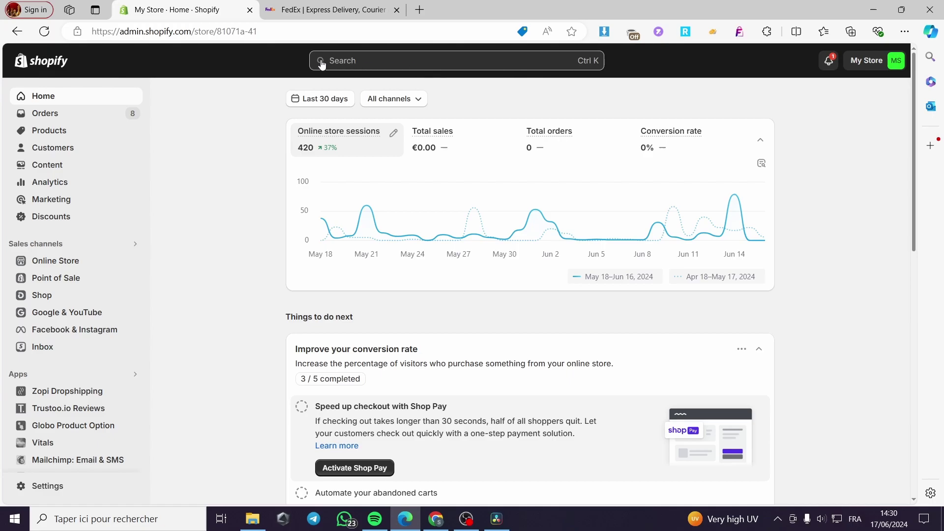
Search the Shopify admin for 'fedex'
left_click(513, 67)
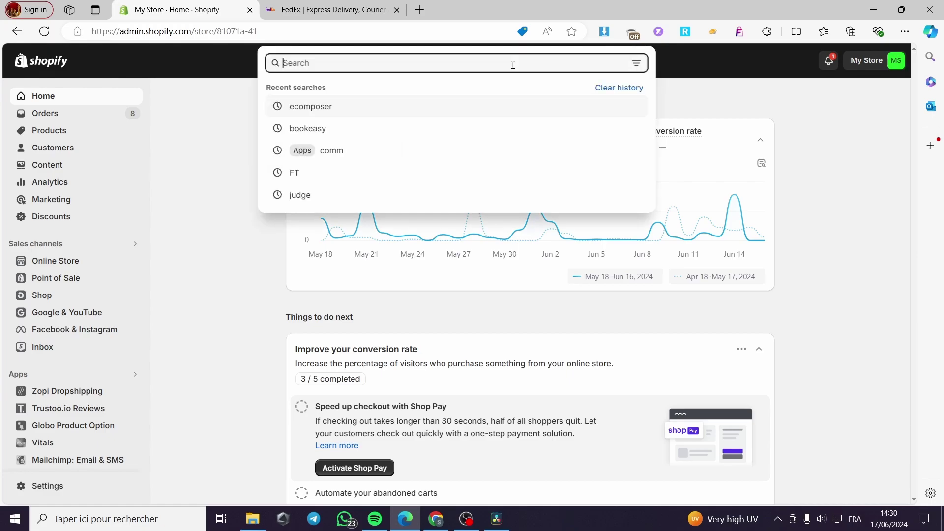
type("f")
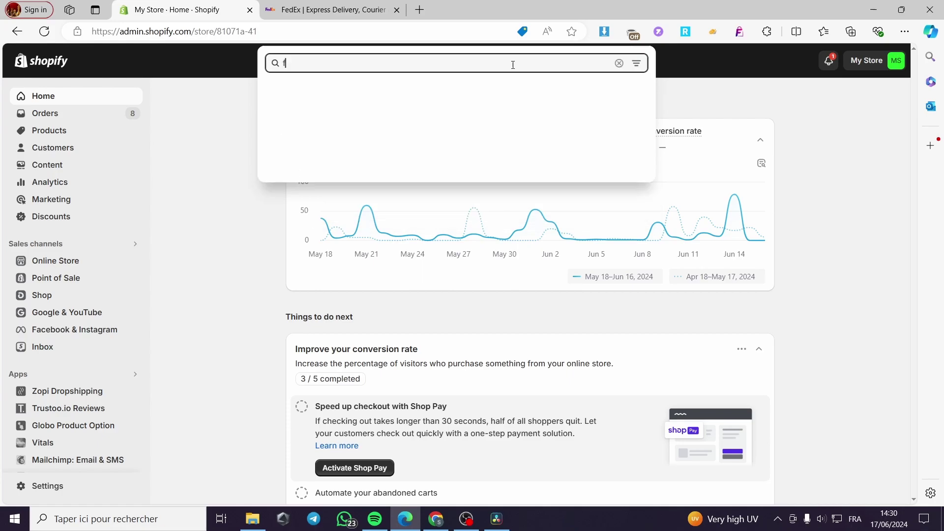
type("edex")
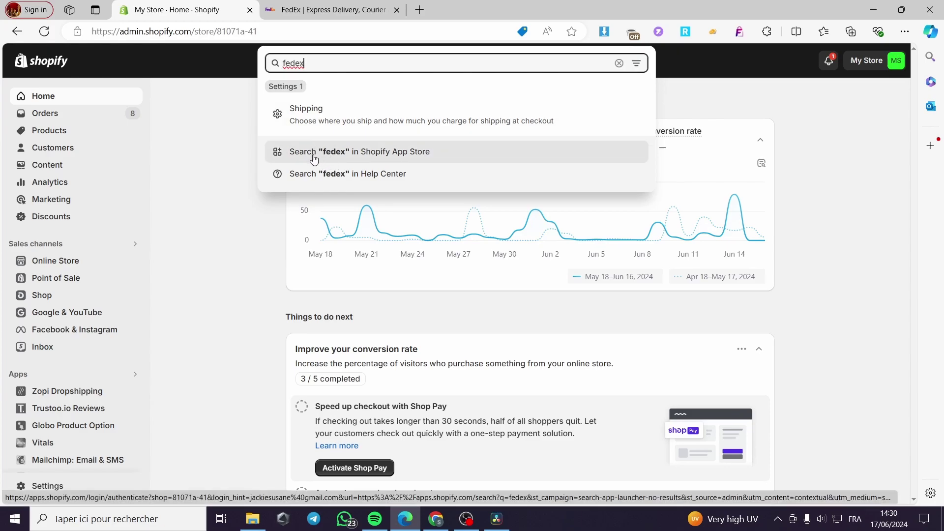
Search the Shopify App Store for fedex and open the PH Ship Rate & Track for FedEx listing
left_click(400, 159)
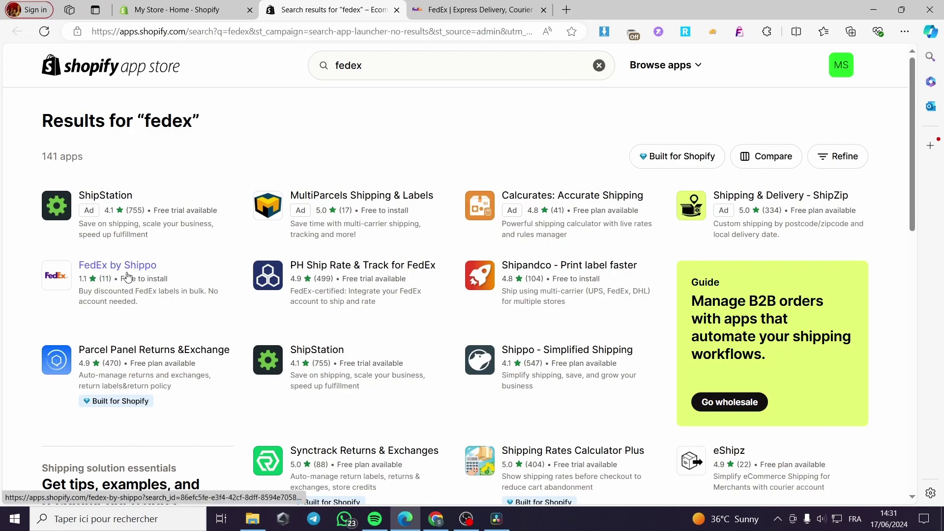
left_click(331, 270)
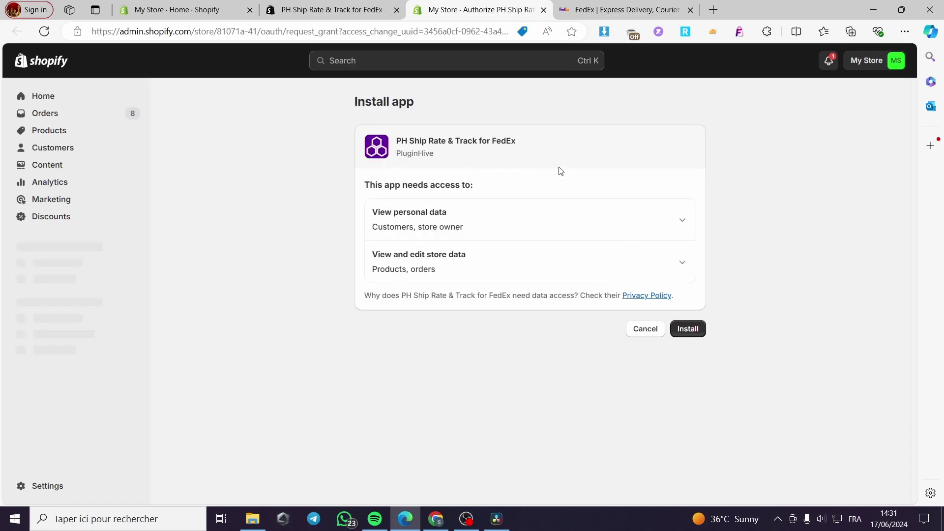
Install PH Ship Rate & Track for FedEx, close the leftover listing tab, and approve the $19 subscription
left_click(691, 332)
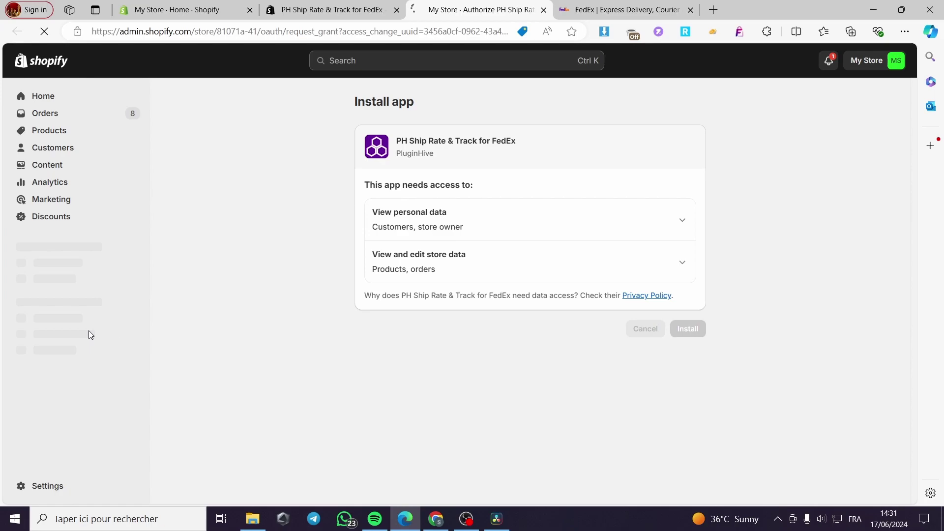
left_click(388, 11)
left_click(396, 10)
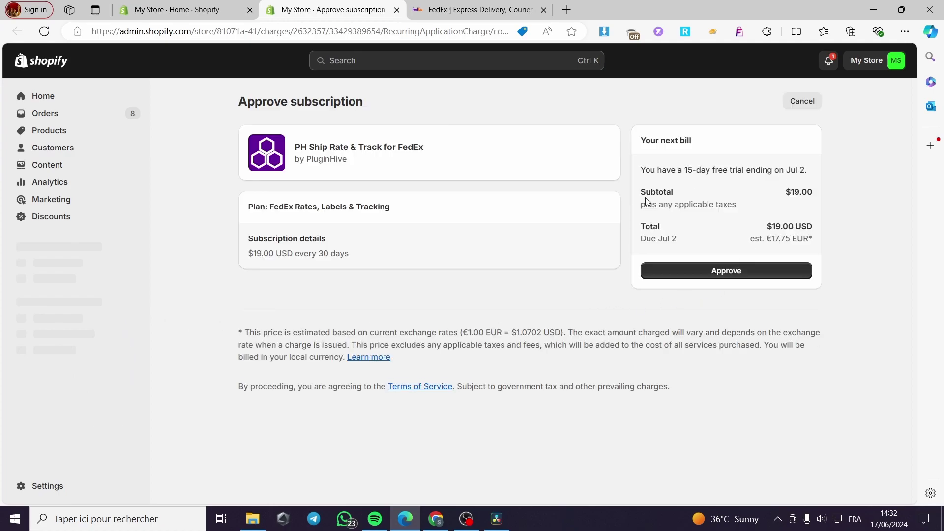
left_click(748, 270)
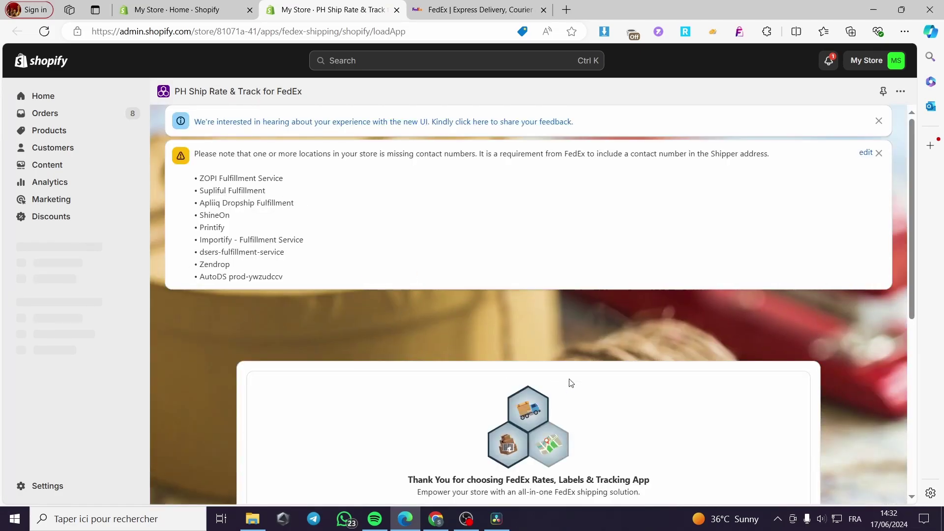
Autofill the onboarding e-mail and phone, edit the phone number, accept the terms, and submit with Get Started
scroll(570, 383, "down", 4)
scroll(257, 389, "down", 3)
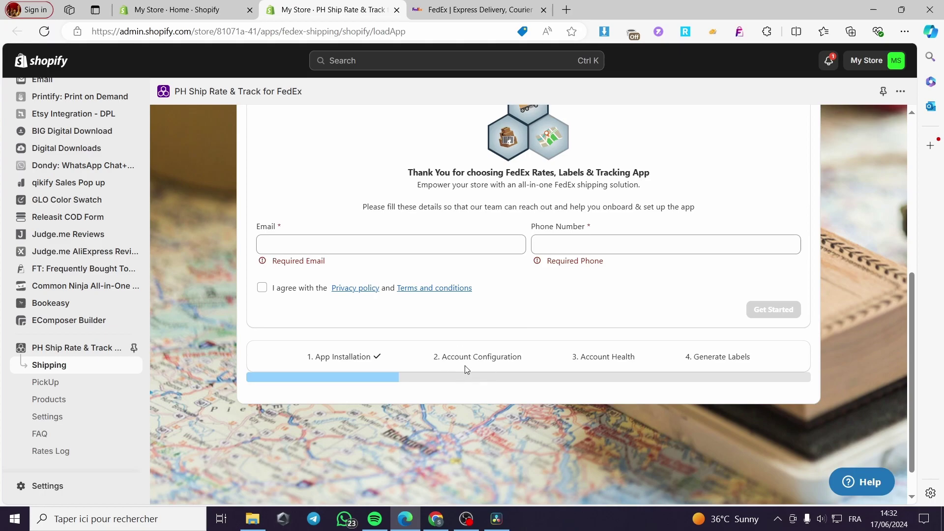
scroll(427, 358, "up", 2)
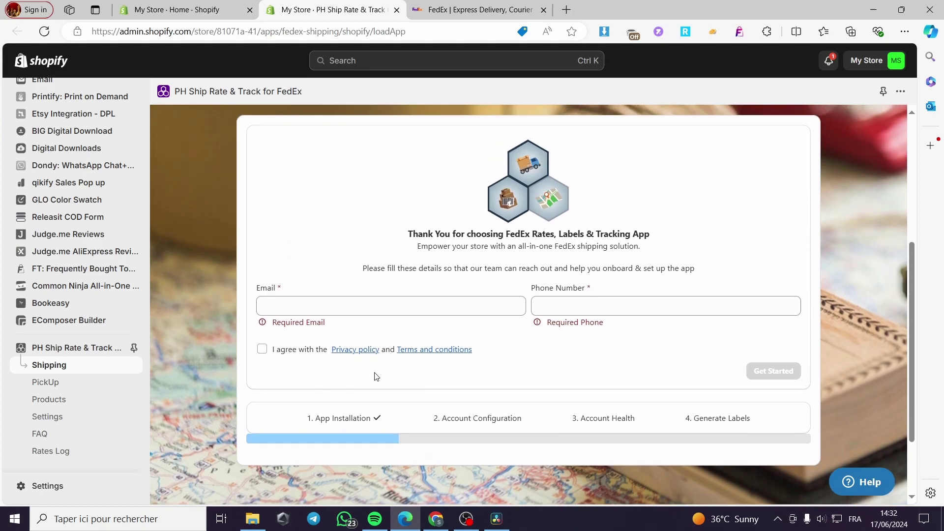
left_click(347, 308)
left_click(332, 353)
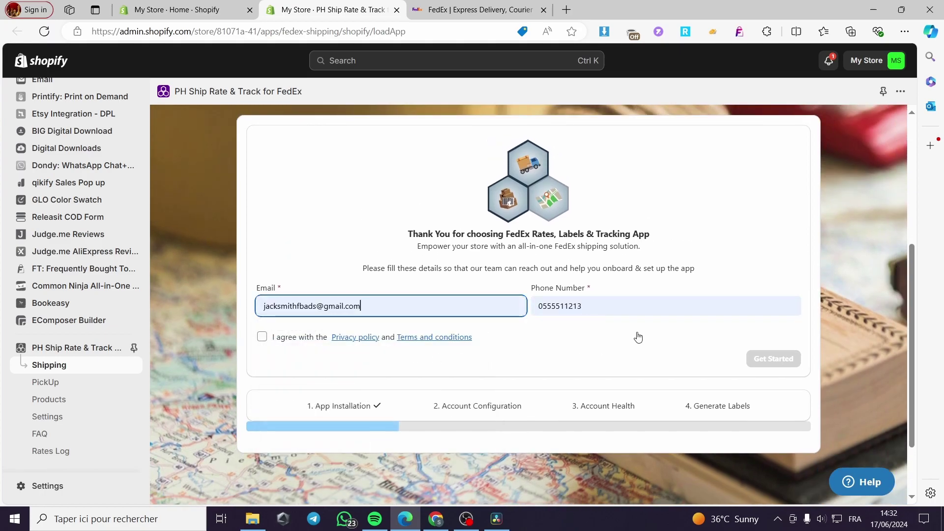
double_click(607, 312)
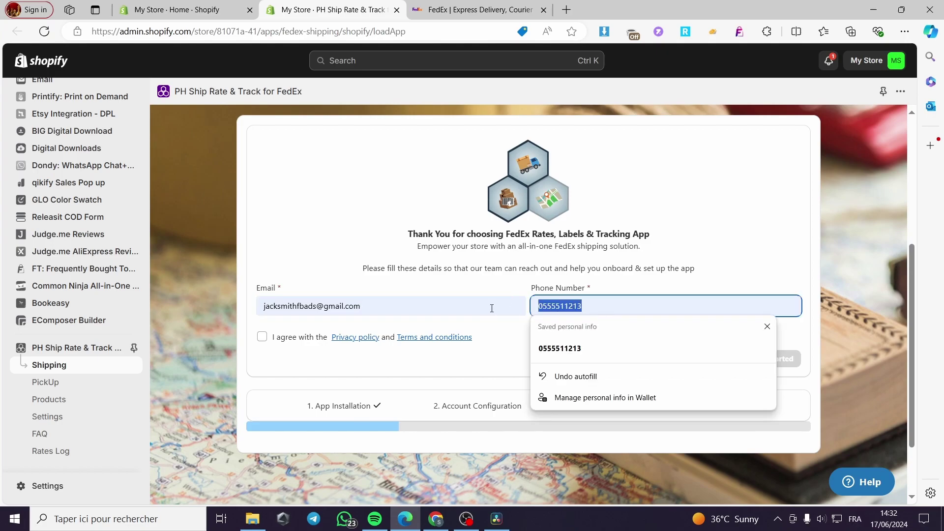
type("+15555555555")
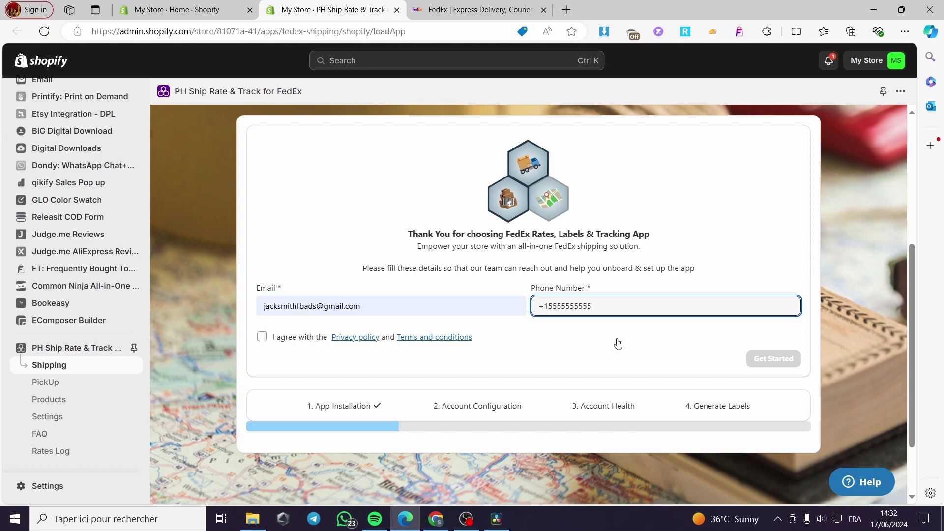
left_click(760, 355)
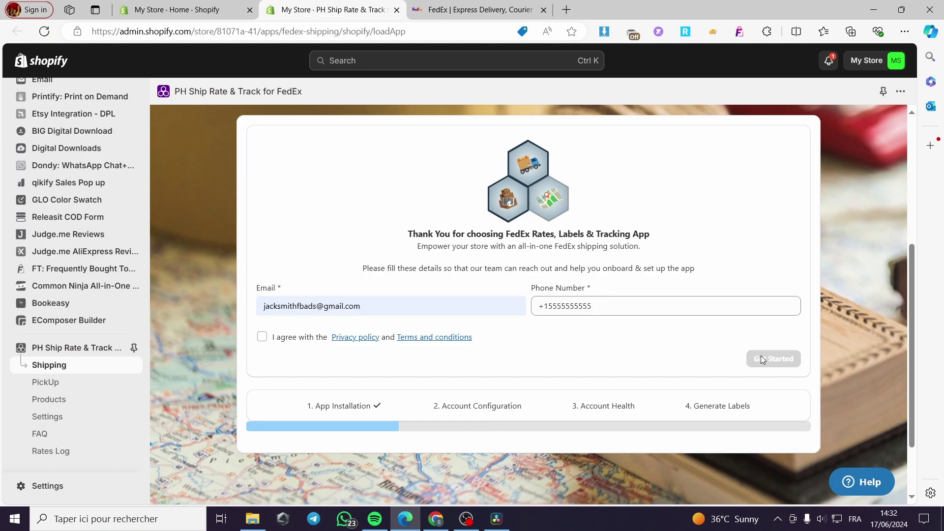
left_click(263, 338)
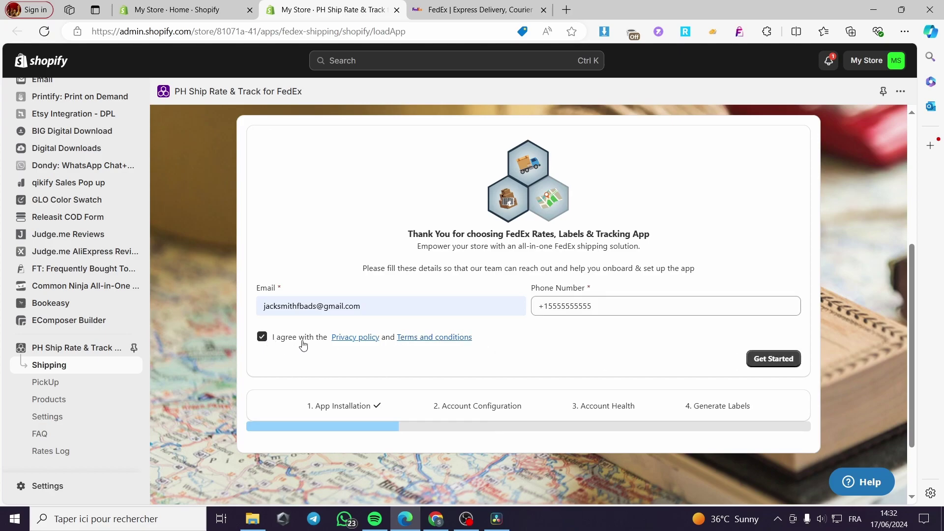
left_click(789, 361)
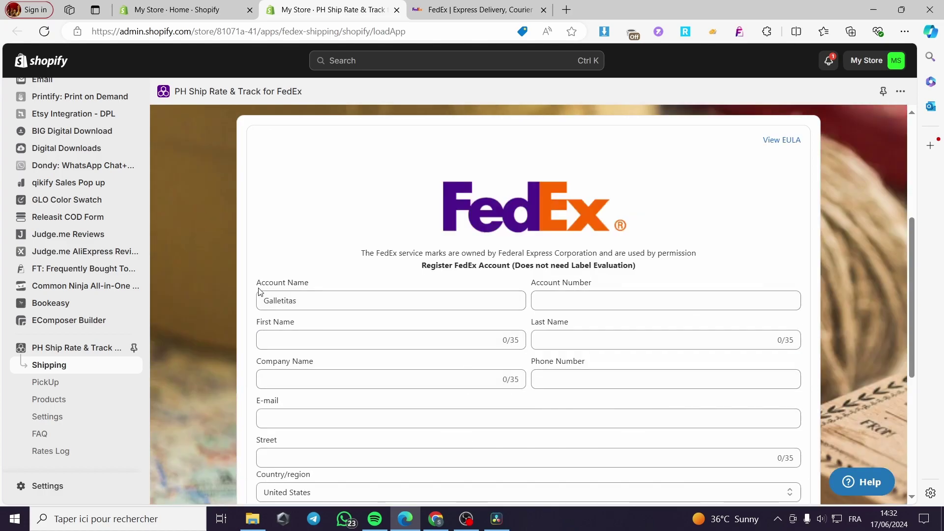
Enter the FedEx account number and autofill the name, company, phone and e-mail fields
scroll(657, 276, "down", 1)
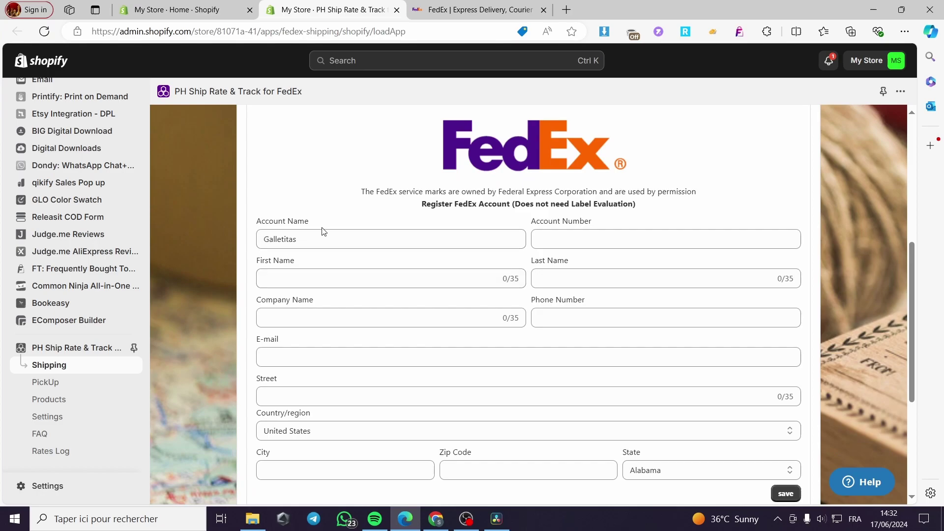
left_click(647, 243)
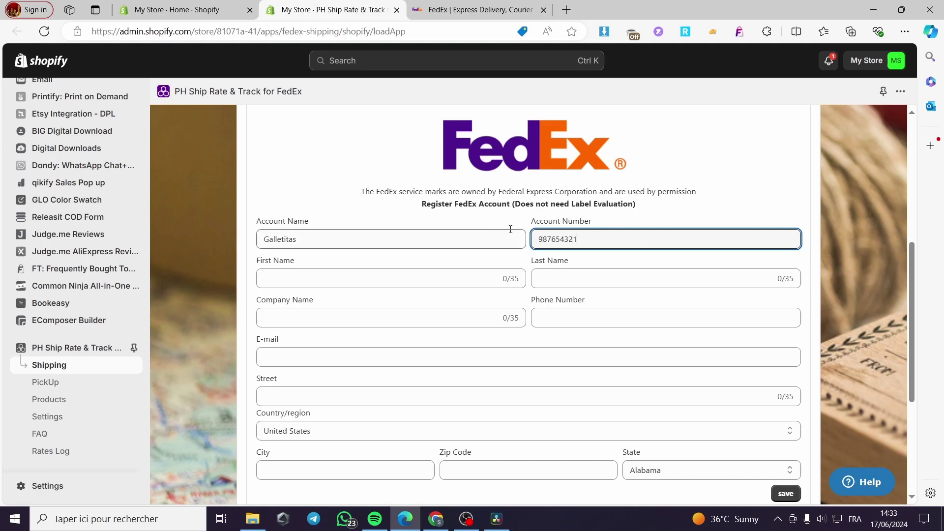
left_click(354, 276)
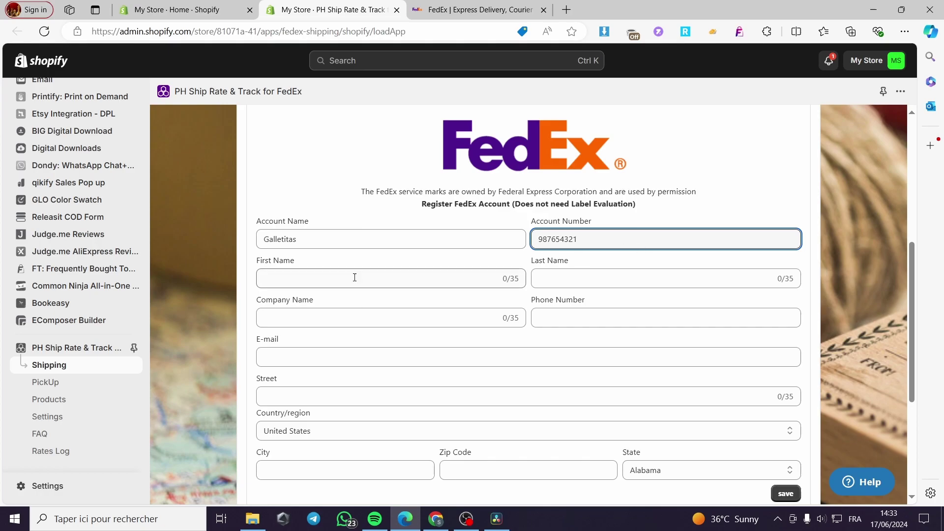
left_click(458, 323)
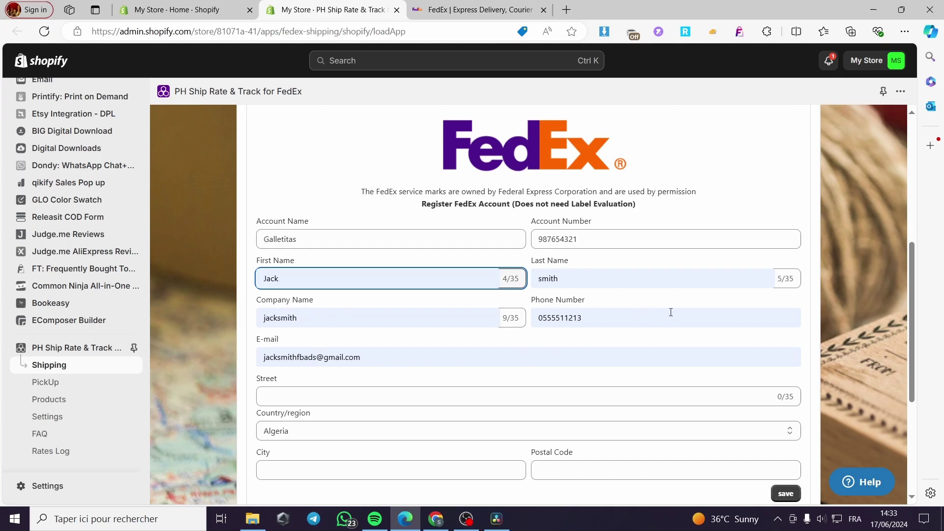
Fill the street address and city from the saved address
scroll(499, 339, "down", 3)
left_click(323, 274)
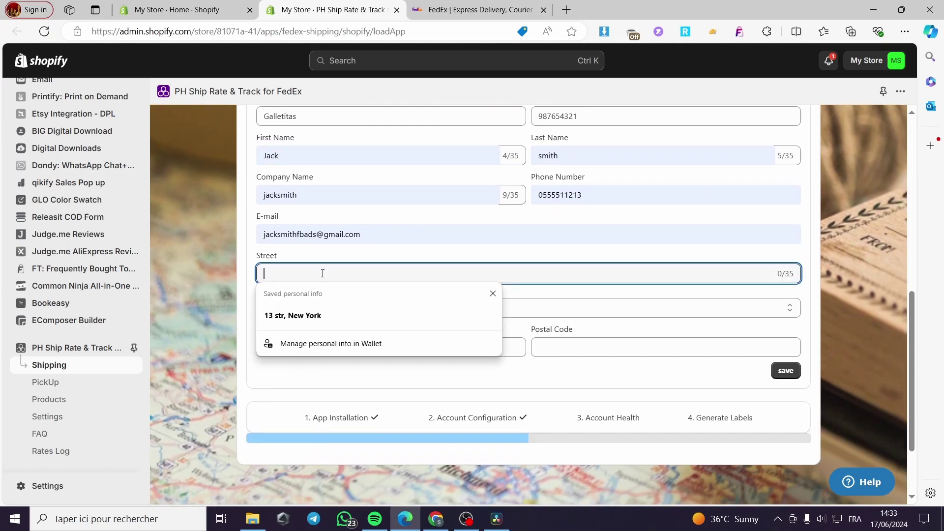
left_click(388, 315)
left_click(358, 305)
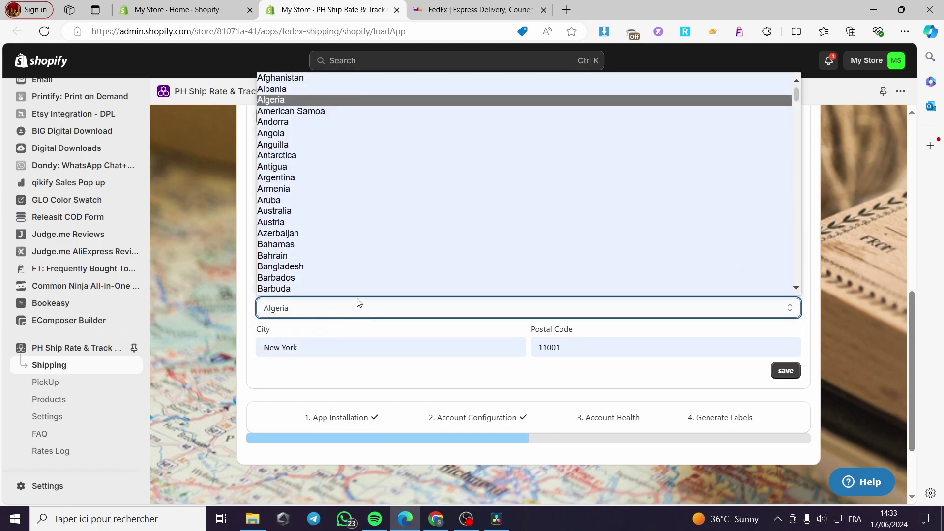
scroll(361, 301, "up", 2)
scroll(361, 301, "down", 4)
Set Country/region to United States and enter zip code 11001
left_click(320, 212)
scroll(409, 276, "down", 18)
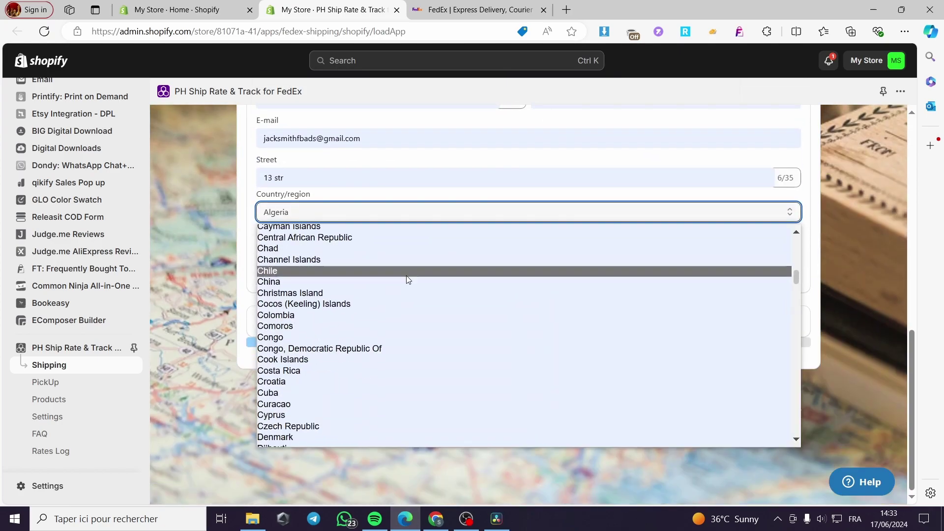
left_click_drag(796, 306, 798, 435)
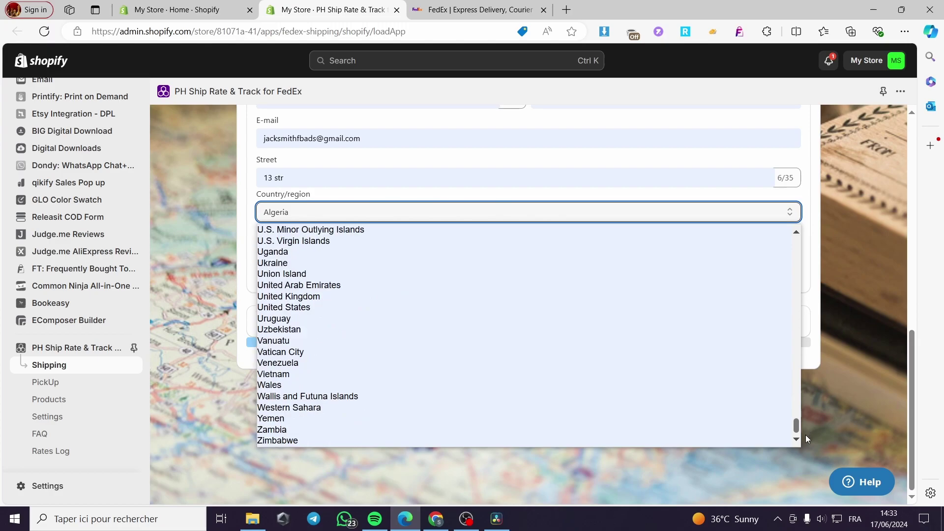
left_click(339, 308)
scroll(320, 324, "up", 1)
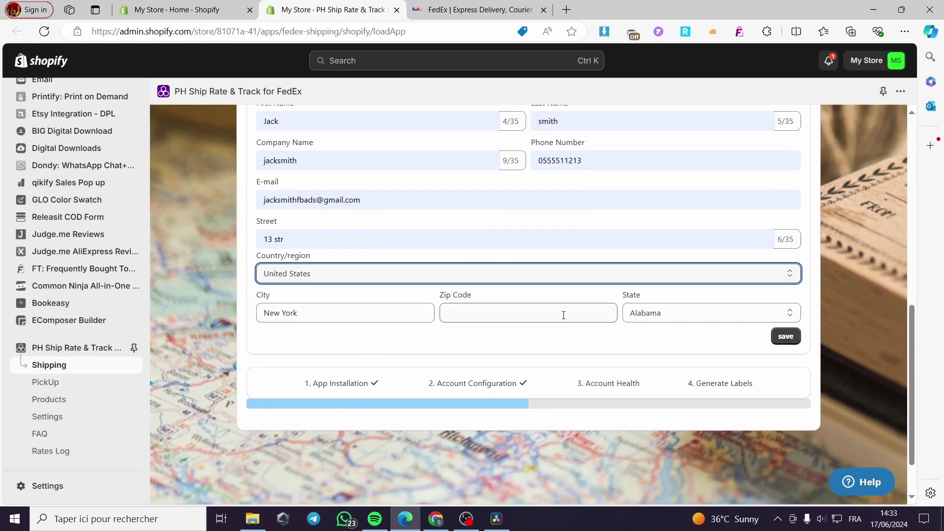
left_click(532, 311)
type("1100")
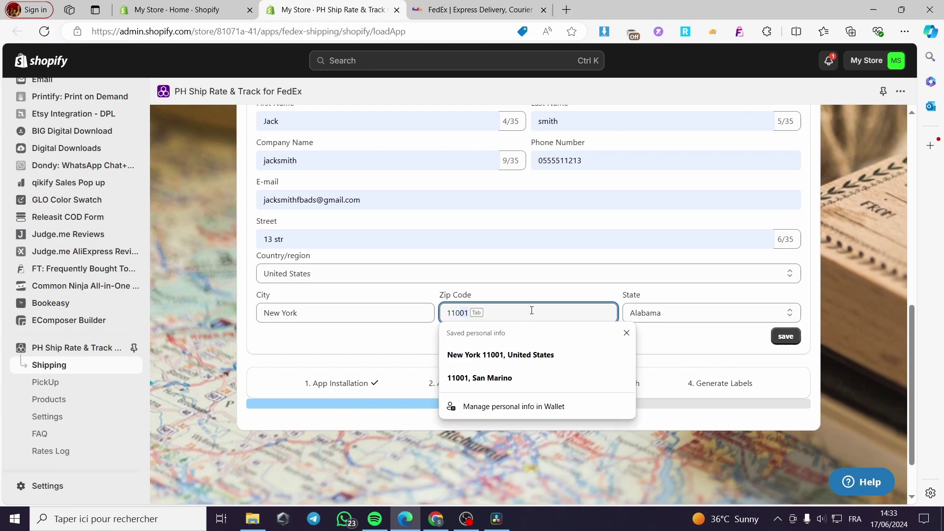
type("1")
Choose New York as the state and save, getting a '3001--Invalid Customer Account Nbr' error
left_click(692, 306)
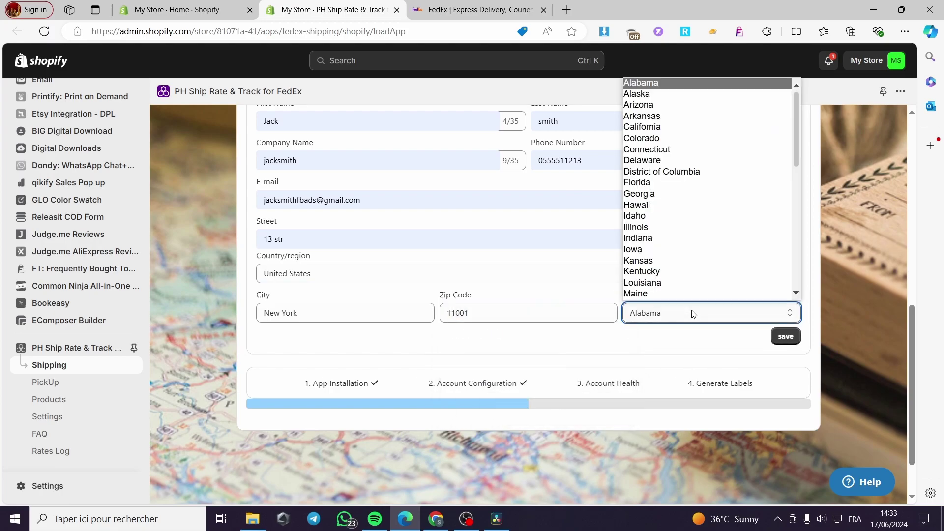
scroll(691, 281, "down", 3)
key("Down")
key("Down")
key("Down")
key("Down")
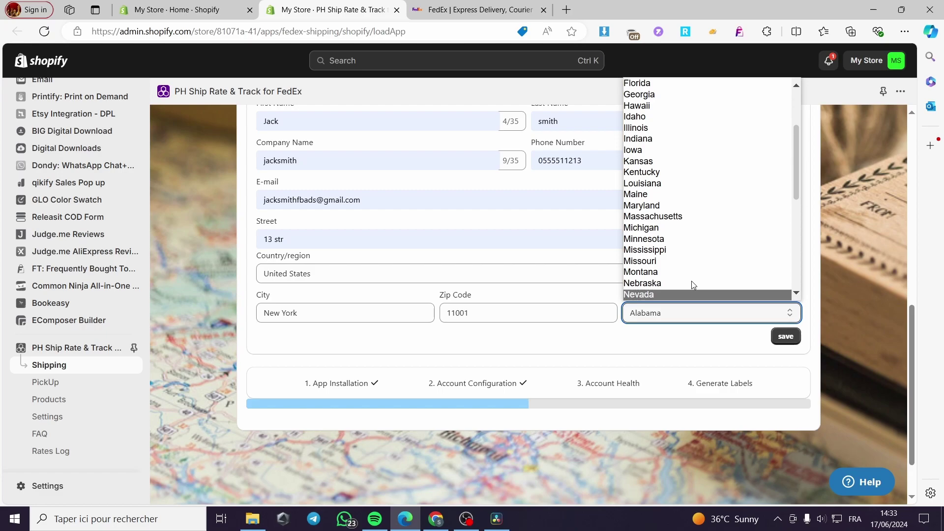
scroll(689, 294, "down", 1)
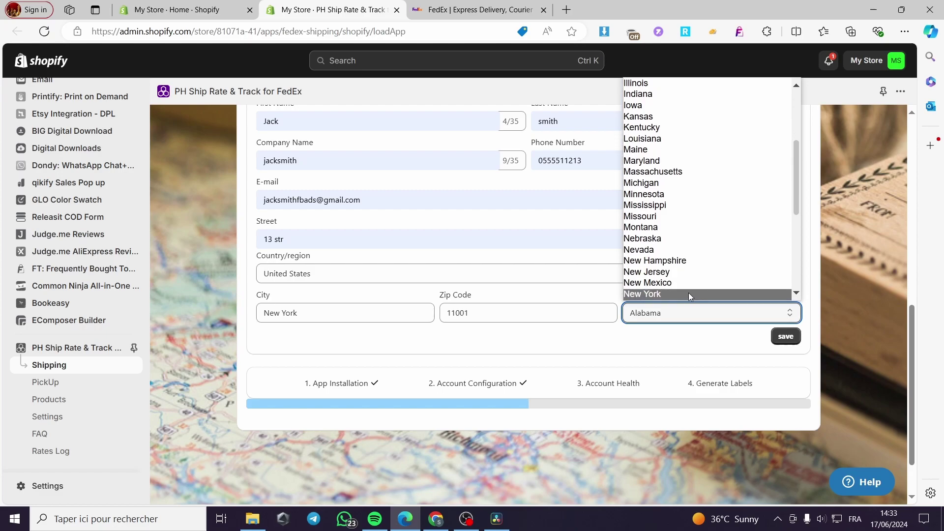
left_click(689, 294)
left_click(794, 337)
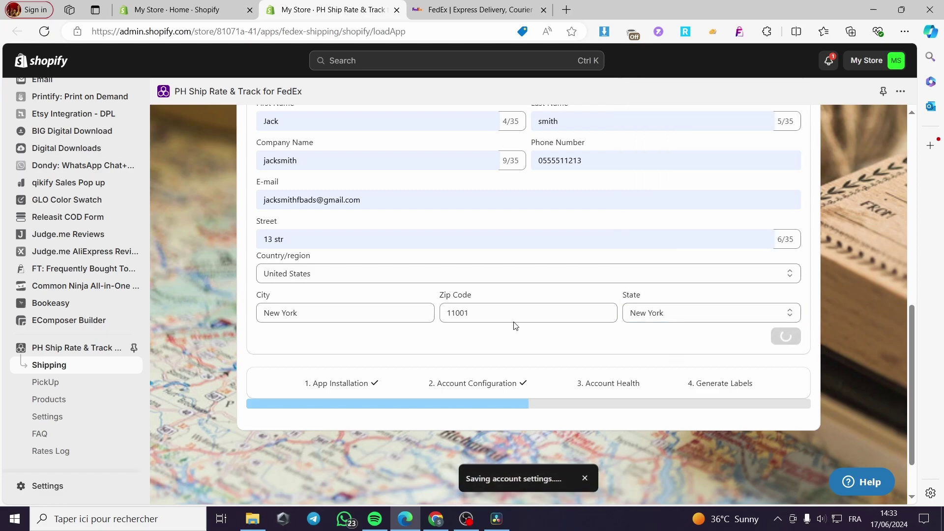
scroll(531, 412, "up", 1)
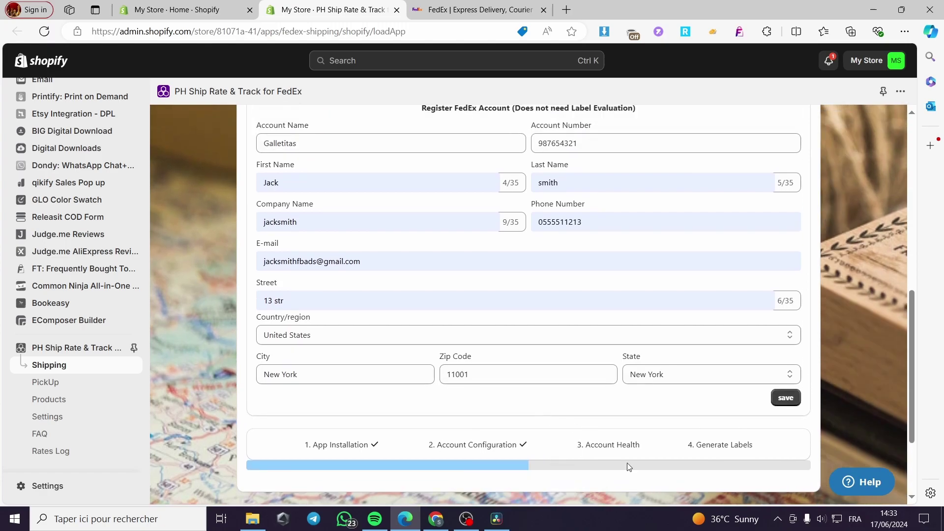
scroll(607, 396, "up", 3)
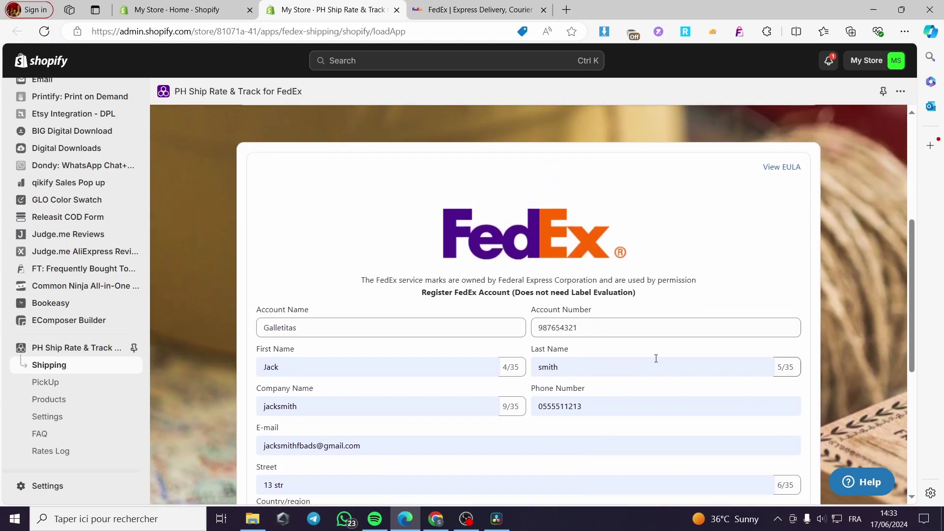
scroll(652, 360, "down", 5)
Clear the rejected FedEx account number and save the registration form again
left_click(782, 279)
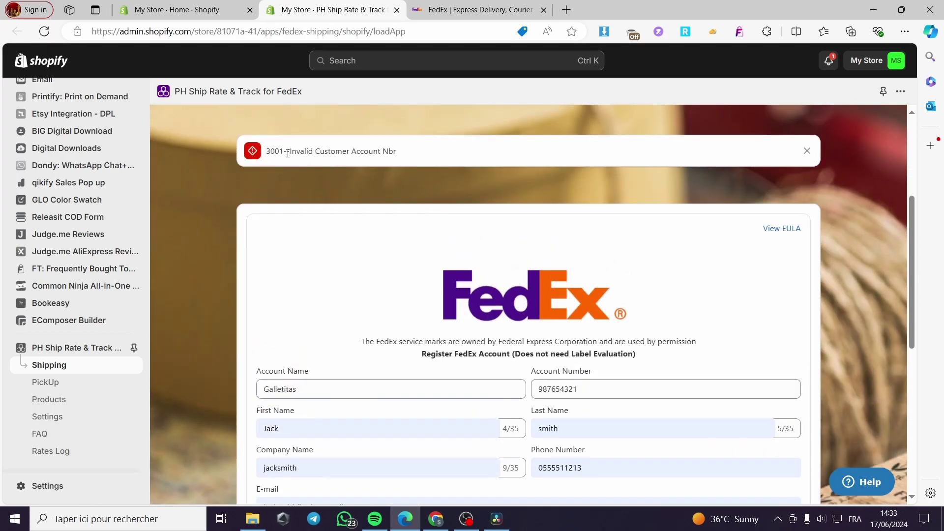
double_click(593, 389)
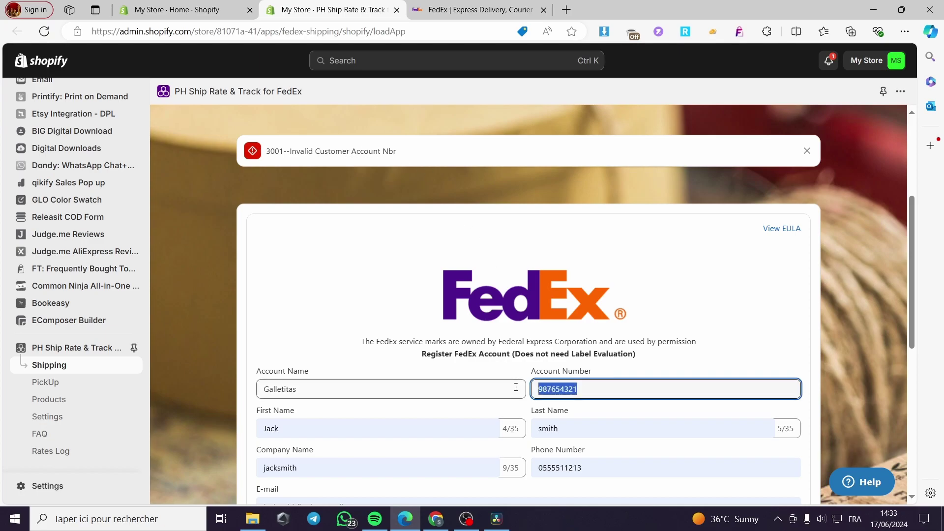
key("BackSpace")
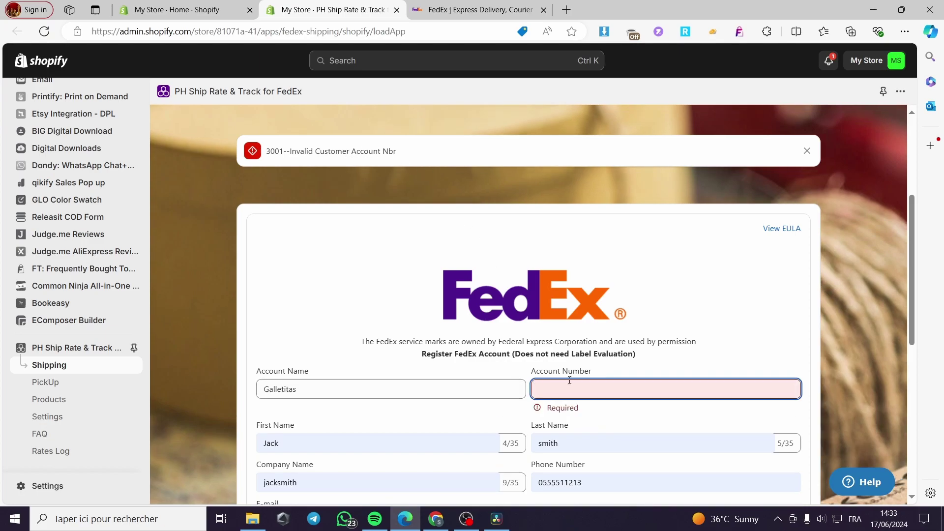
scroll(664, 354, "down", 3)
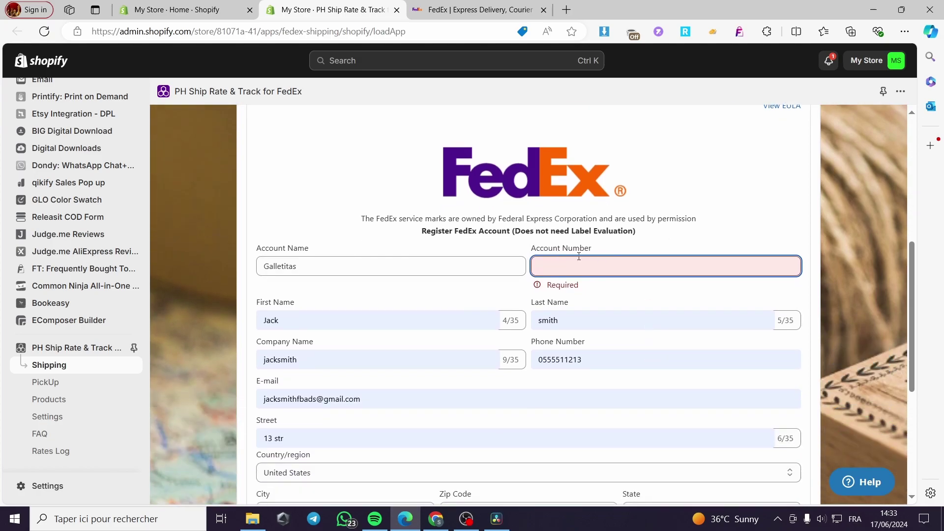
scroll(590, 297, "down", 5)
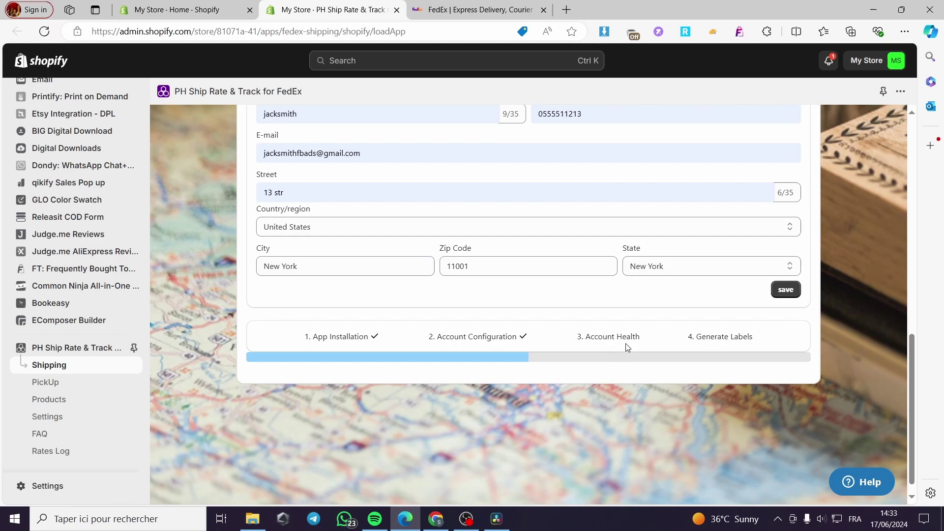
left_click(626, 346)
Check the FedEx tab, return to Shopify, and pin PH Ship Rate & Track for FedEx to the sidebar
left_click(457, 10)
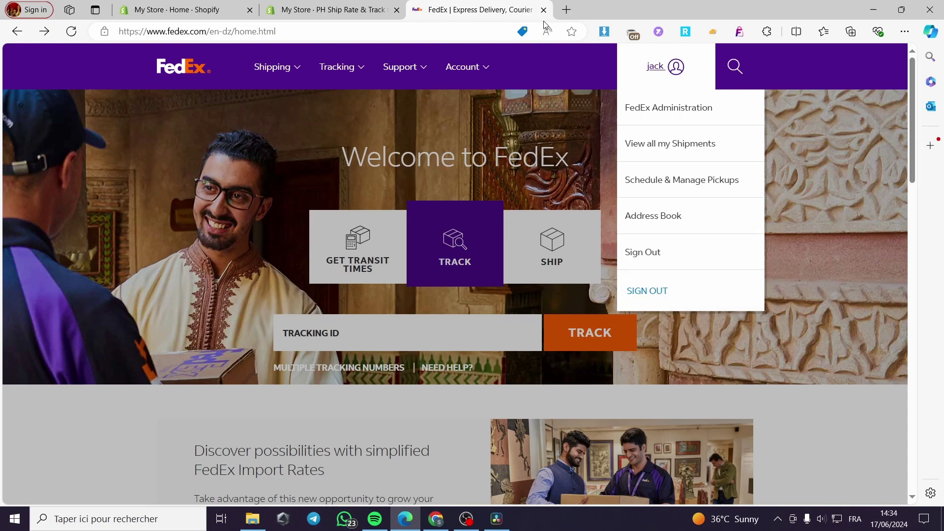
left_click(331, 8)
scroll(654, 418, "down", 5)
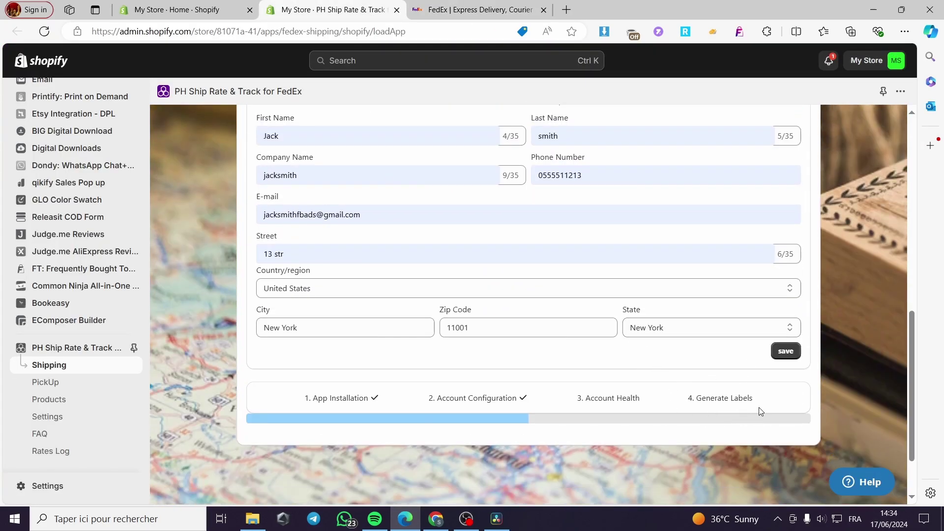
scroll(756, 418, "up", 6)
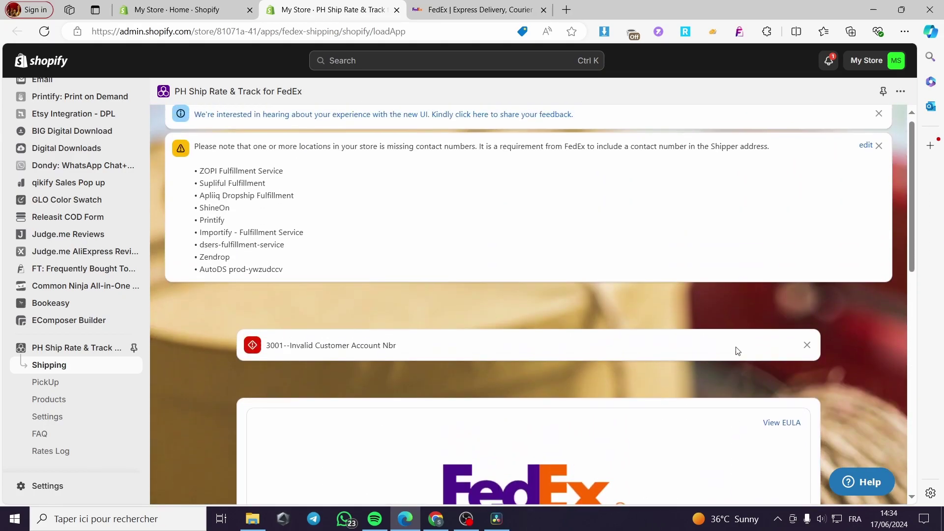
scroll(738, 350, "down", 4)
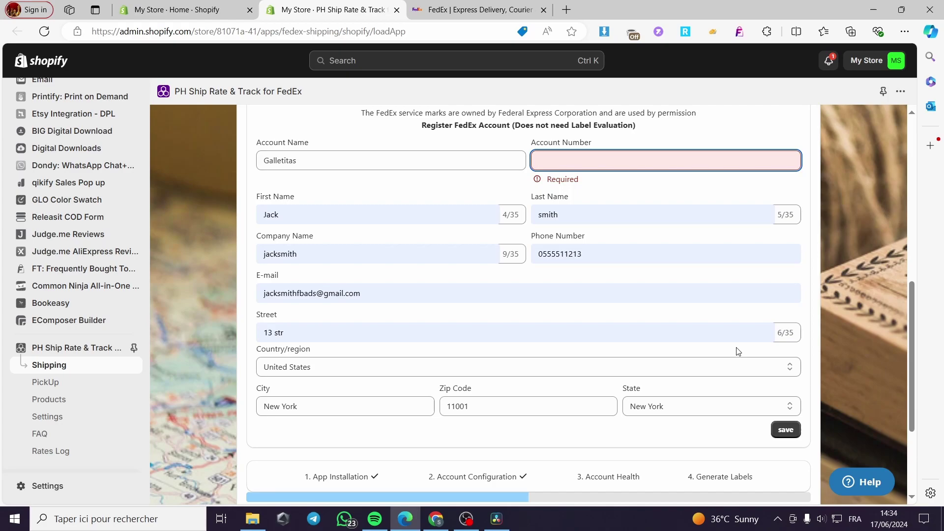
scroll(737, 350, "down", 3)
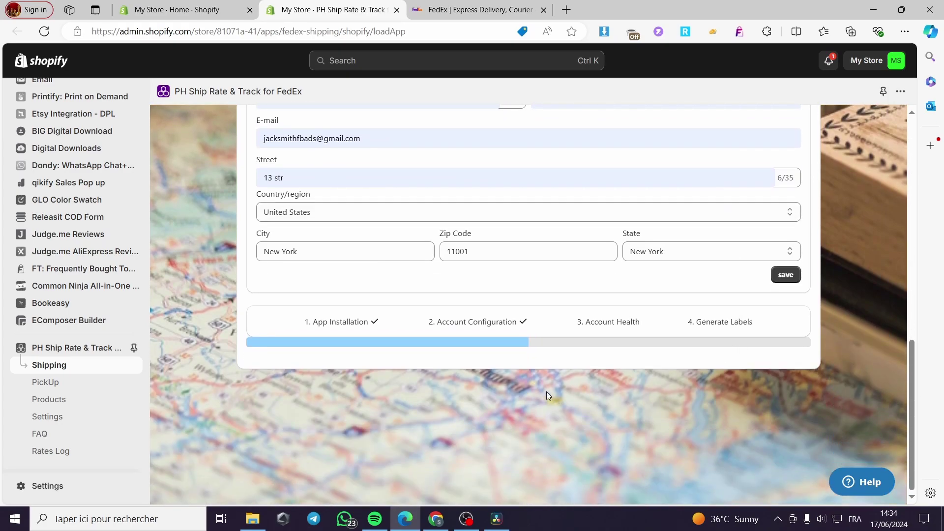
left_click(134, 348)
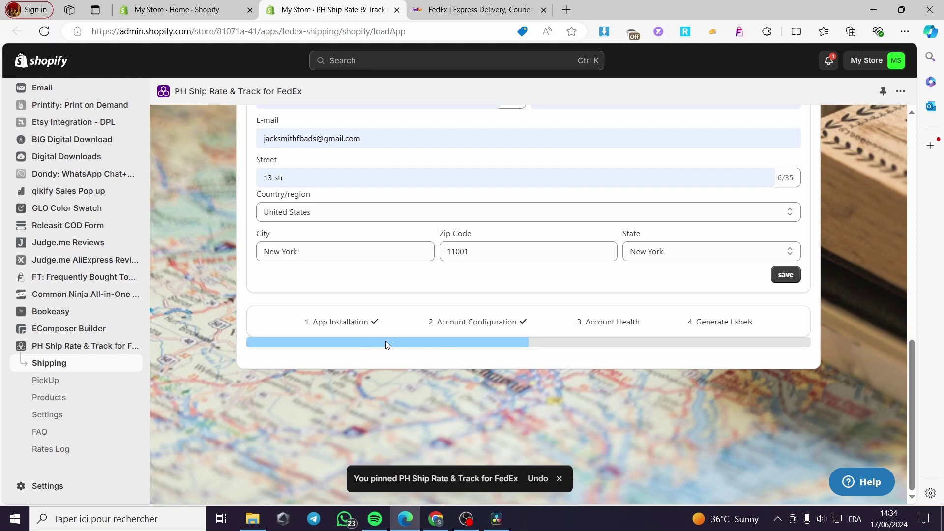
scroll(574, 339, "up", 10)
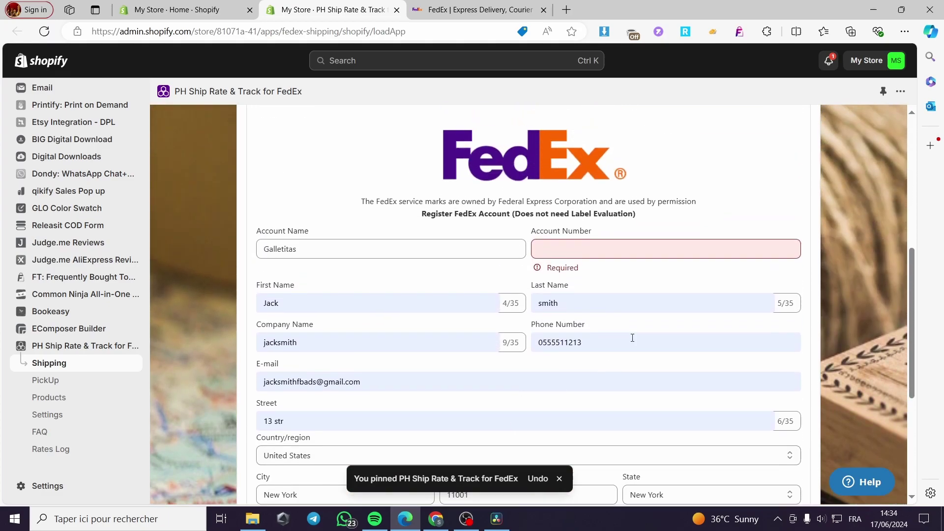
scroll(541, 333, "down", 4)
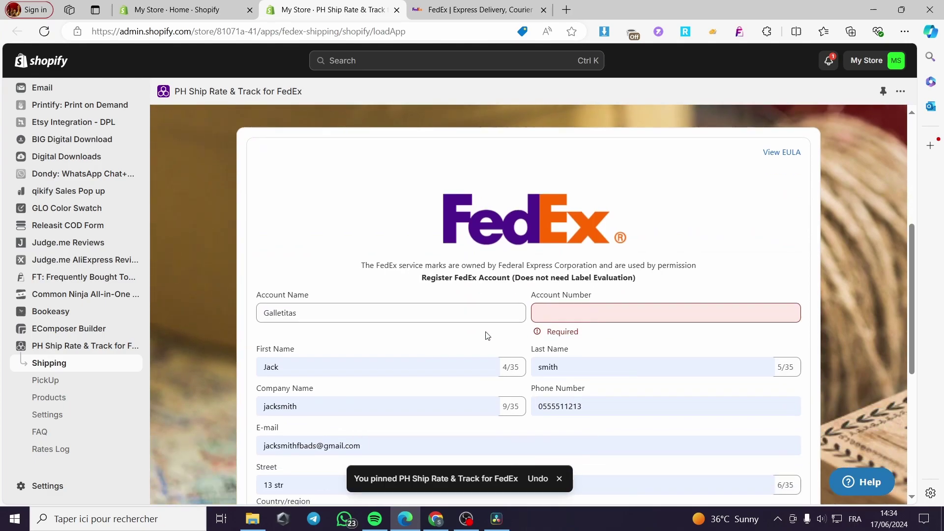
Rerun the recent 'fedex' App Store search and open the MultiParcels Shipping & Labels listing
left_click(384, 68)
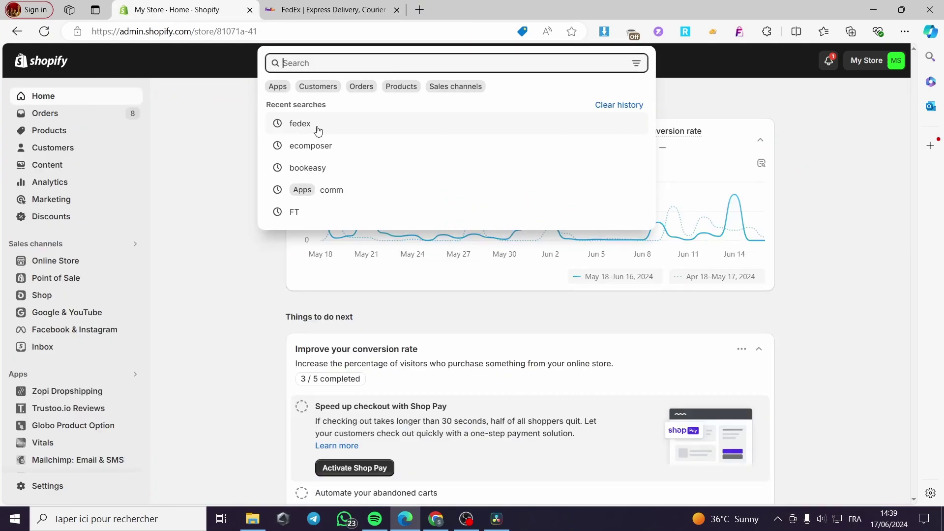
left_click(294, 128)
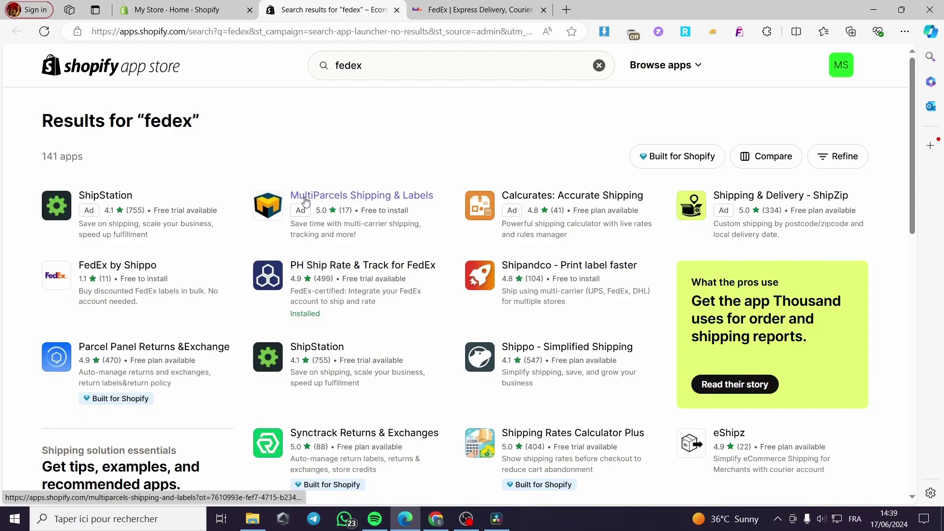
left_click(353, 197)
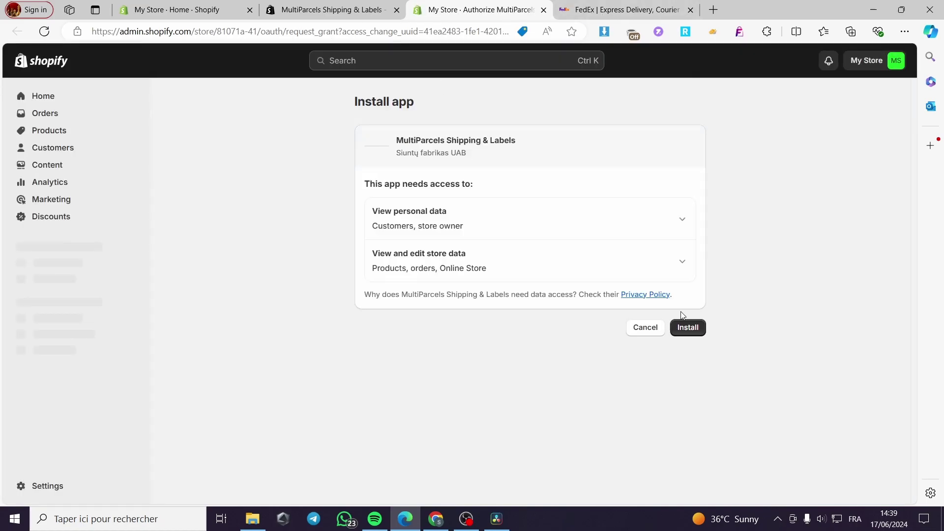
Approve the MultiParcels install and confirm the Shopify store connection shows Working
left_click(690, 330)
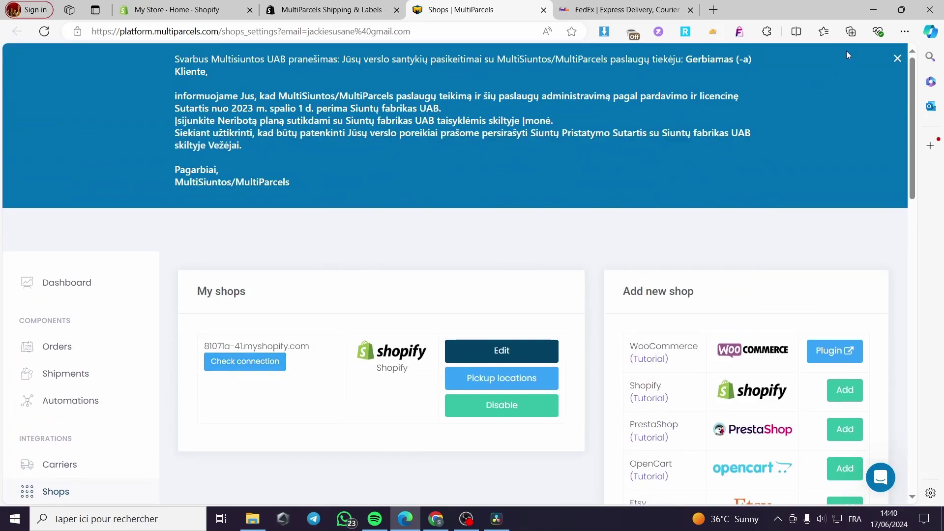
left_click(897, 58)
left_click(263, 200)
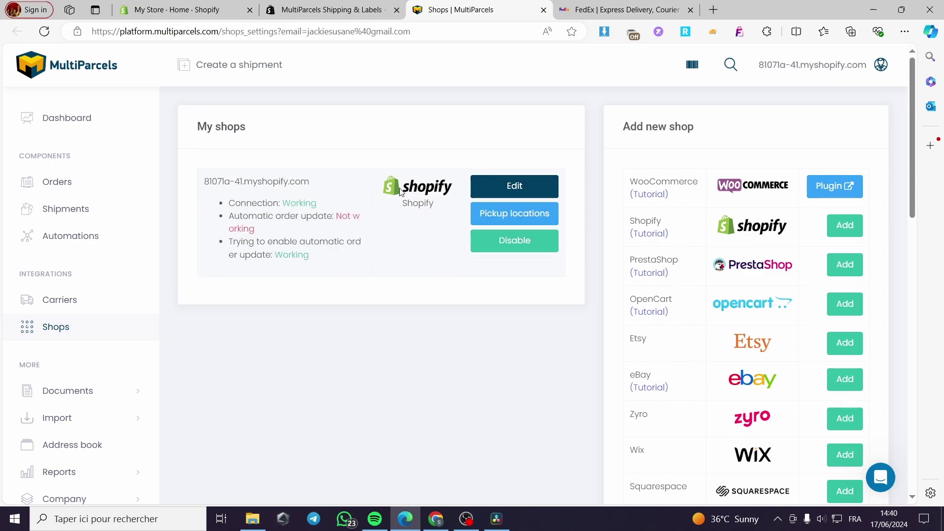
scroll(484, 240, "down", 3)
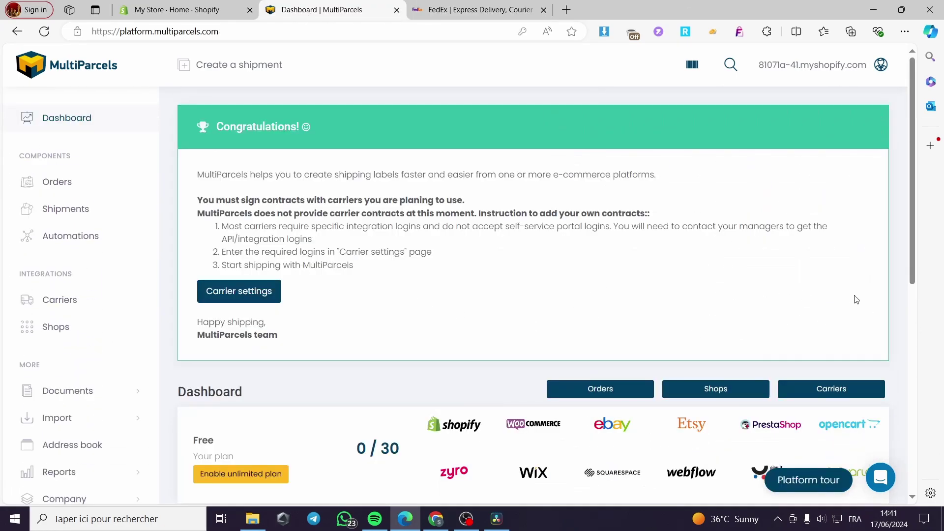
Sign back in to MultiParcels with the saved account e-mail and password to reach the Carriers page
left_click(53, 129)
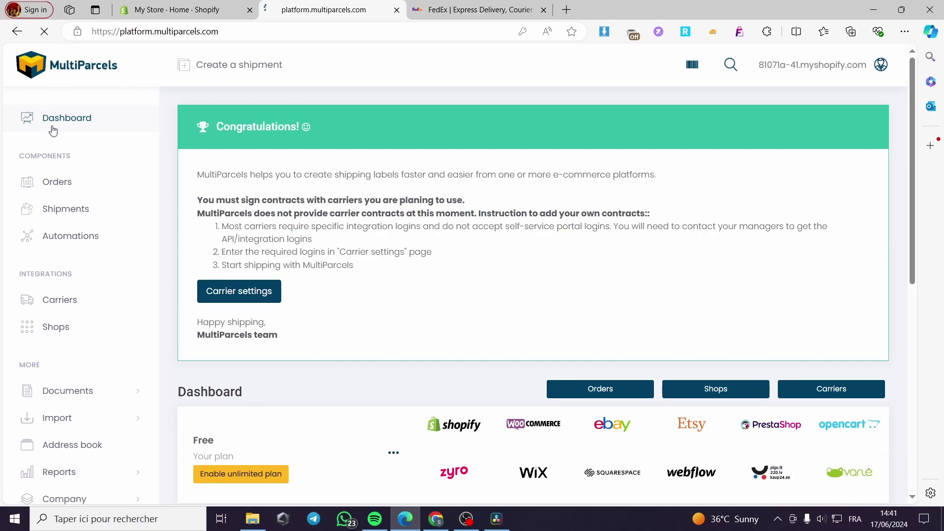
left_click(226, 299)
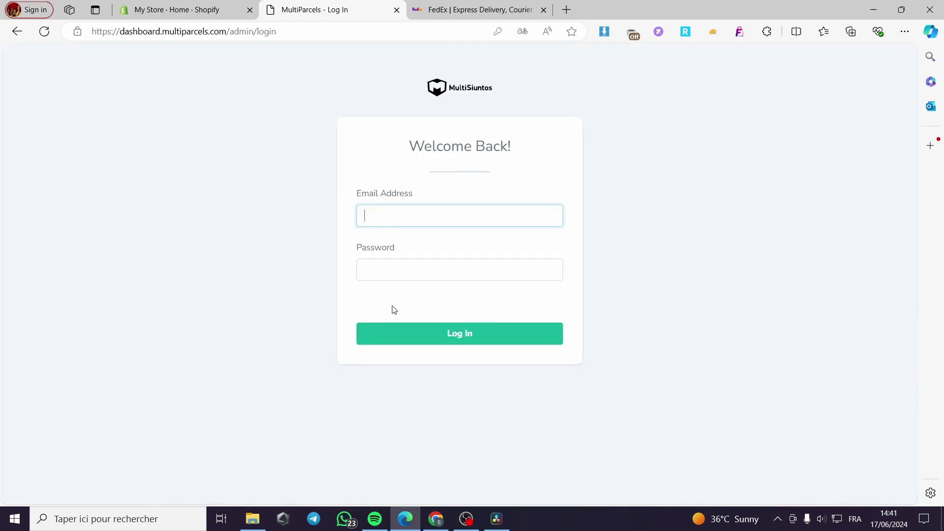
left_click(419, 217)
left_click(429, 284)
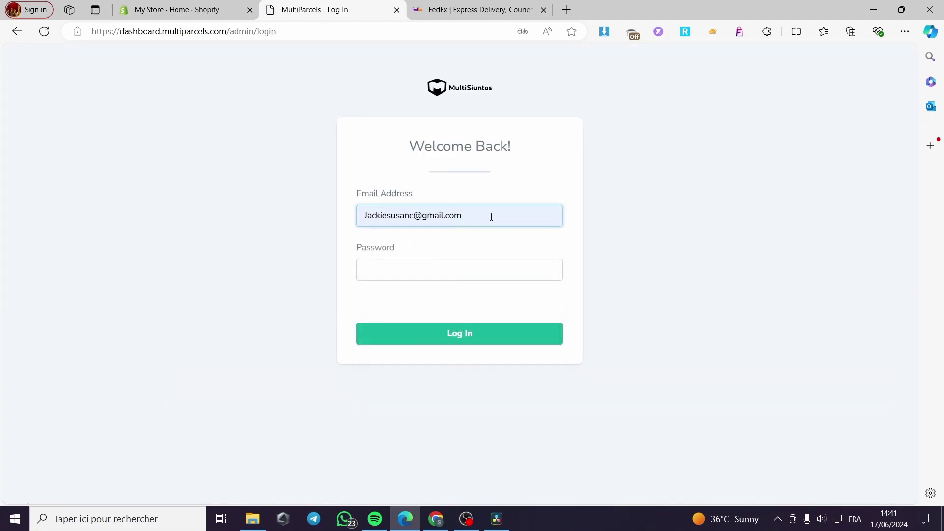
left_click(459, 272)
type("•")
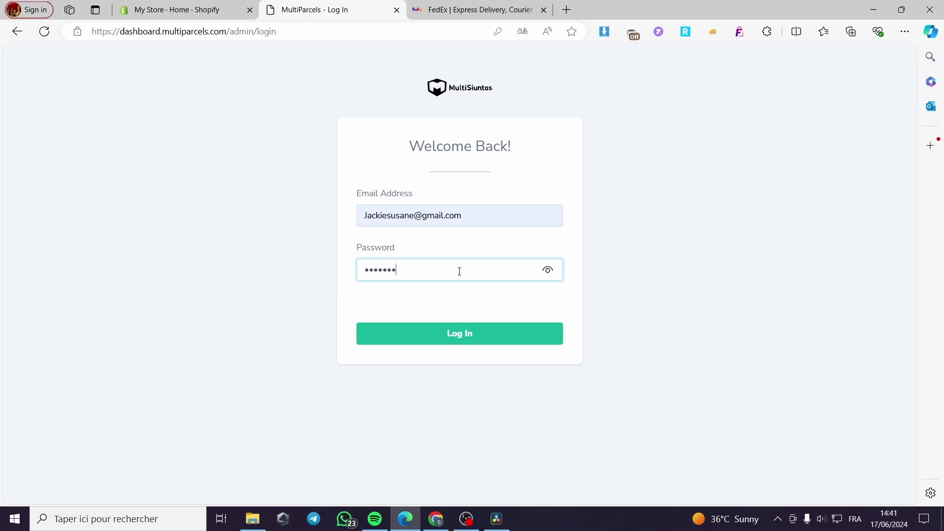
key("Return")
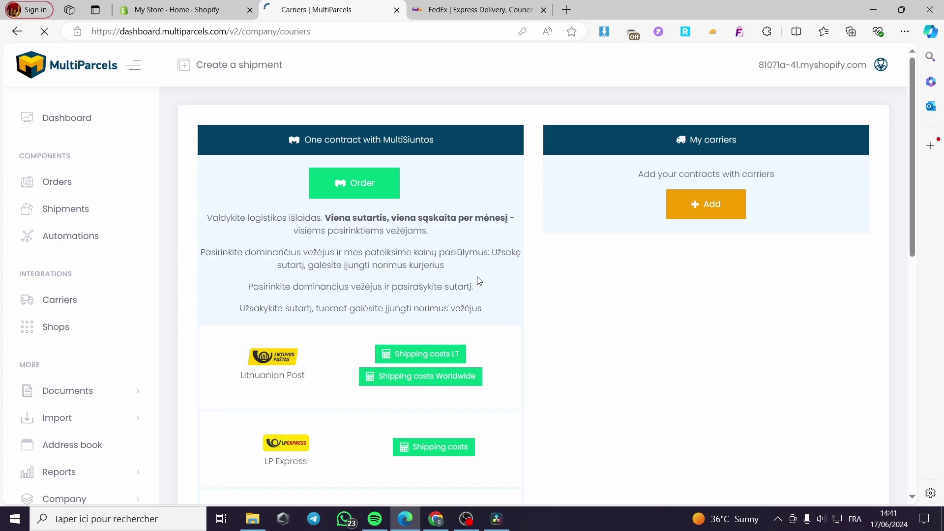
scroll(373, 300, "down", 3)
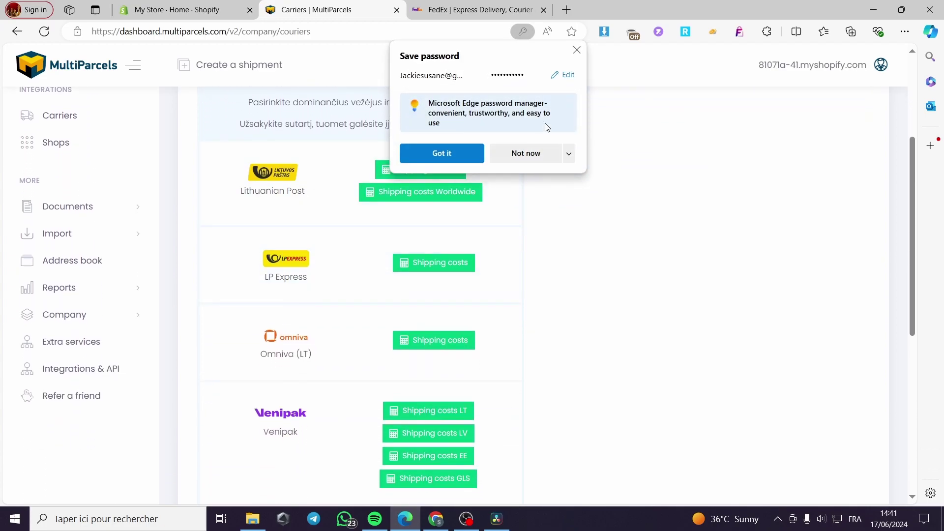
Add FedEx to My carriers from the list of available carriers
left_click(577, 51)
scroll(664, 320, "up", 3)
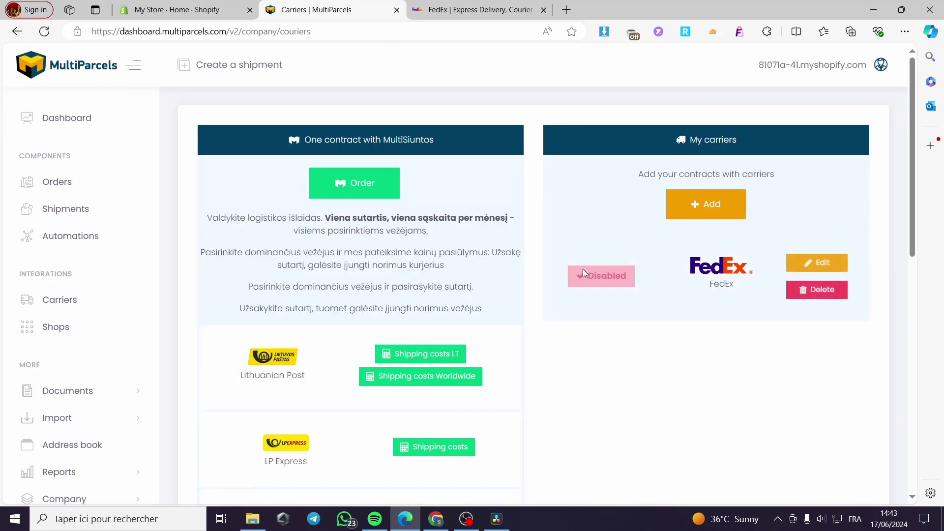
left_click(711, 208)
scroll(476, 253, "down", 12)
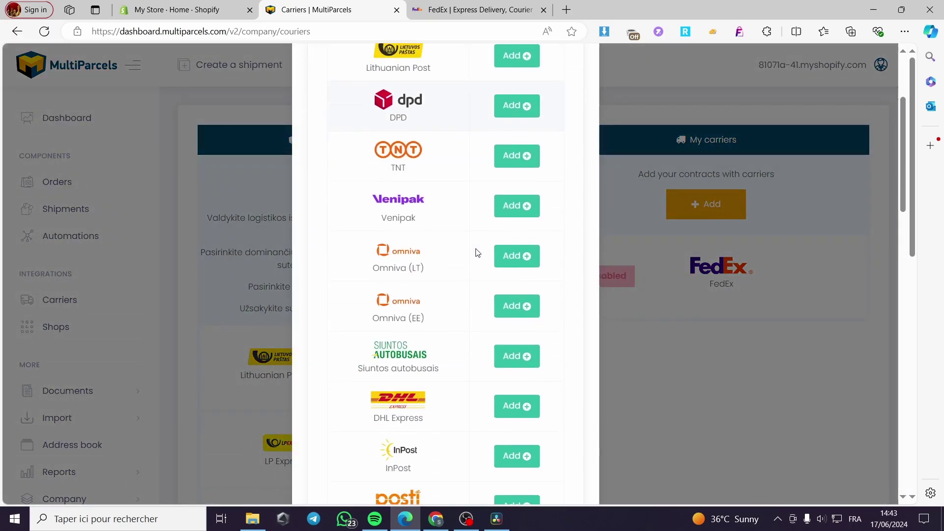
scroll(467, 256, "down", 4)
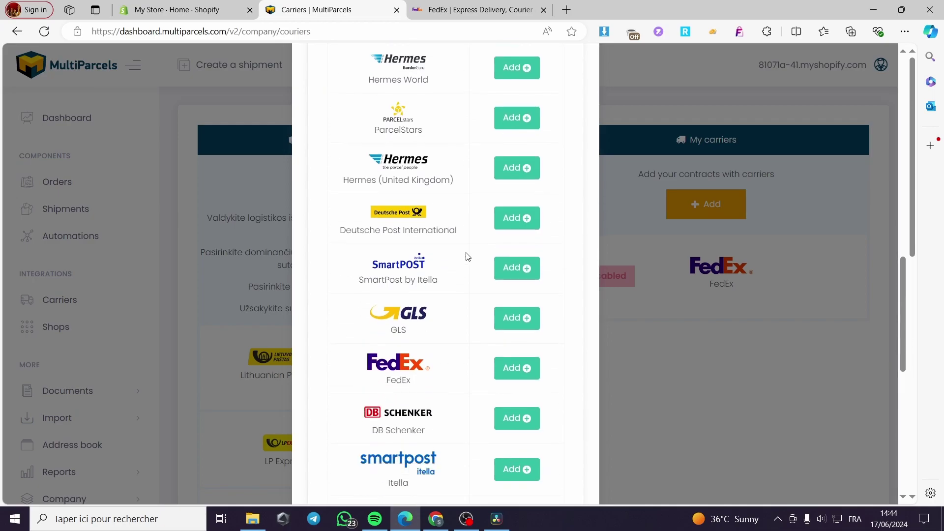
scroll(504, 254, "down", 4)
scroll(503, 253, "down", 5)
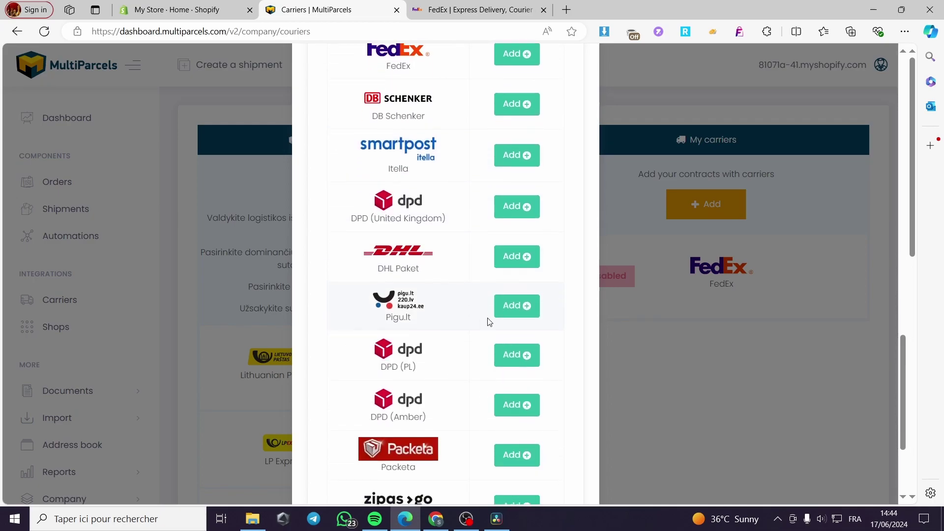
scroll(354, 301, "up", 8)
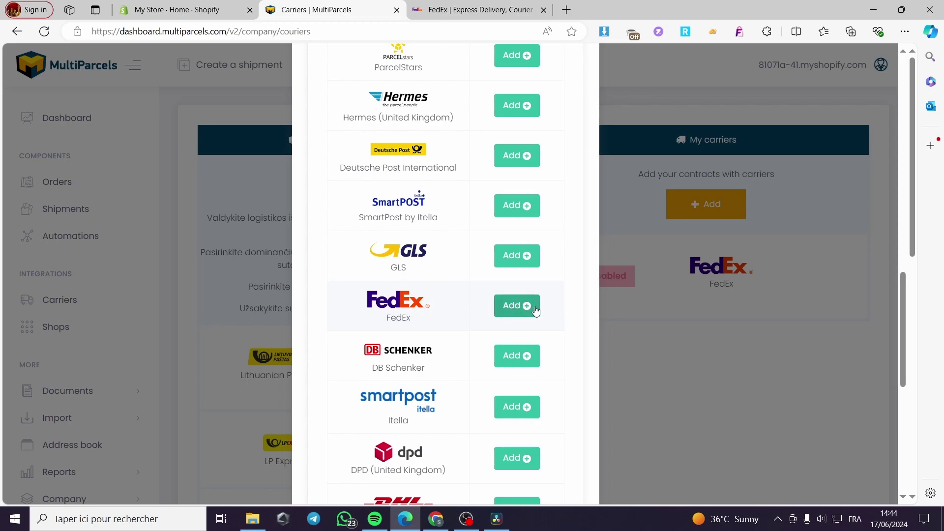
left_click(526, 307)
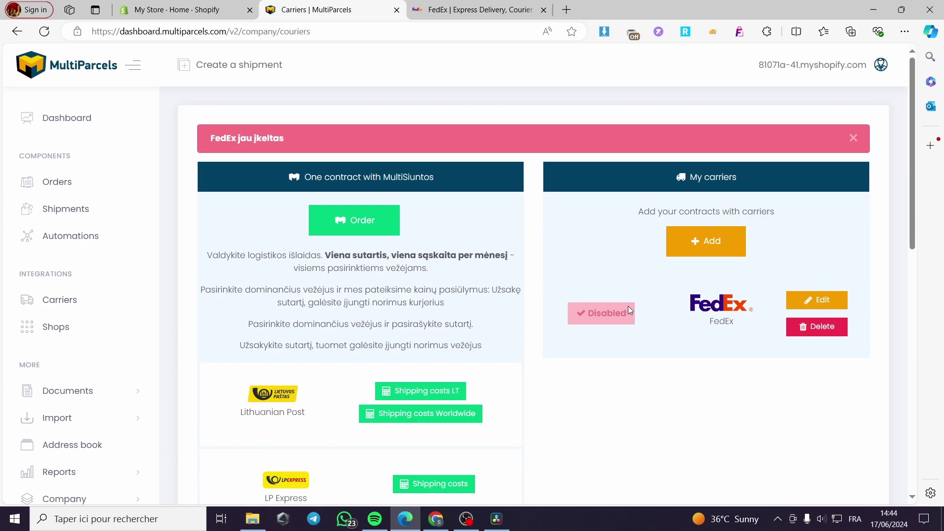
left_click(829, 305)
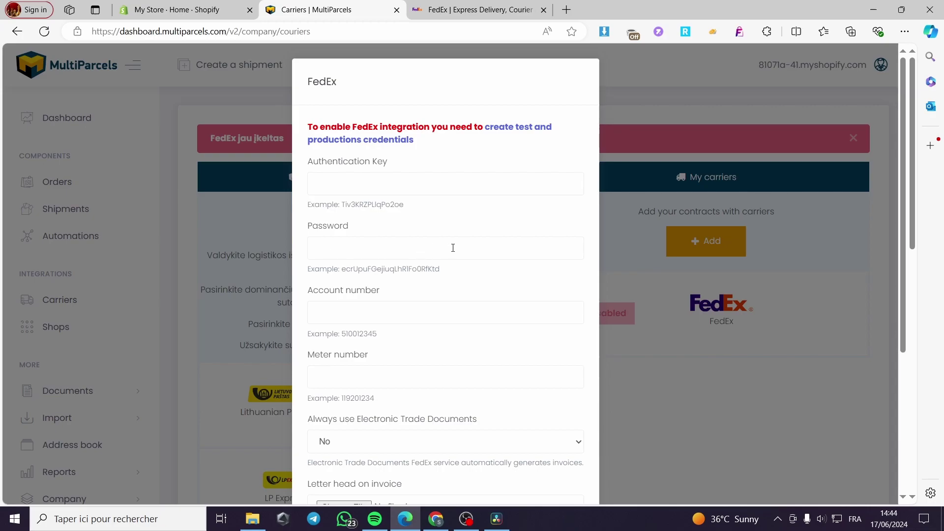
scroll(451, 248, "down", 1)
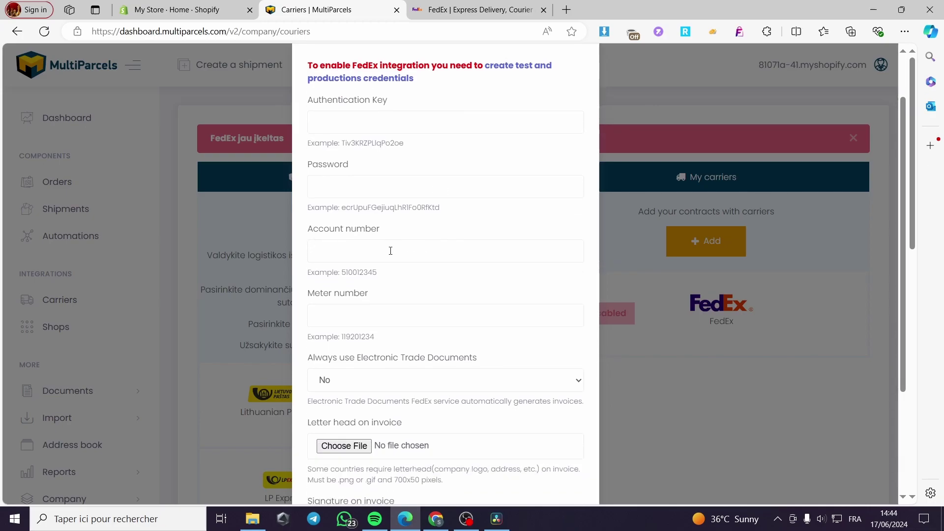
scroll(425, 246, "down", 1)
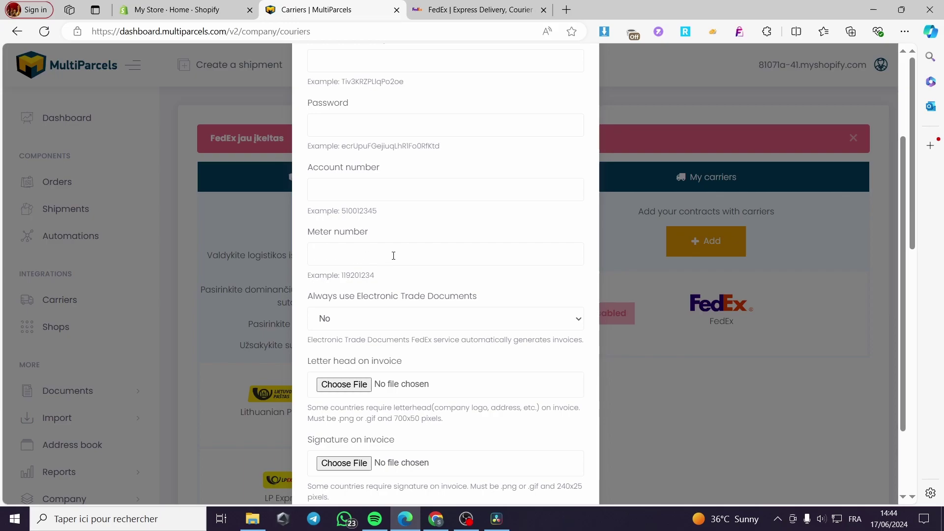
left_click(433, 8)
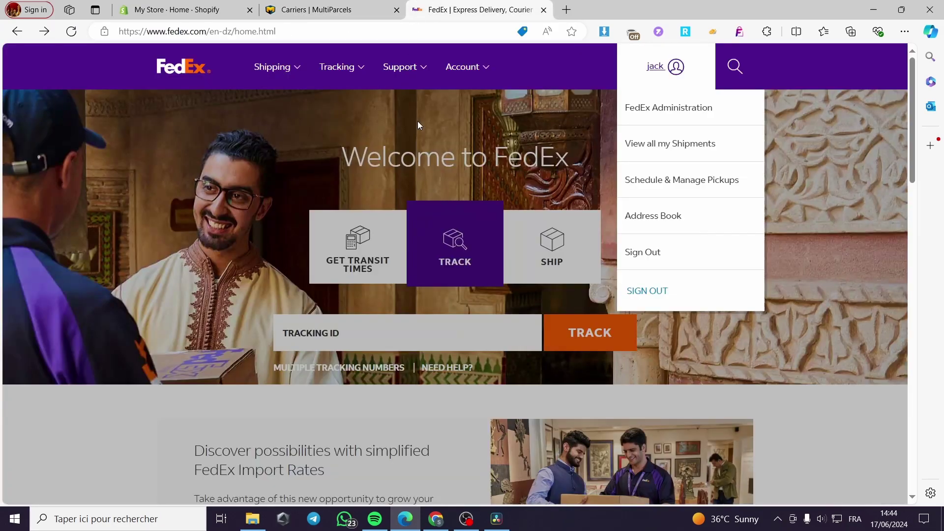
left_click(315, 5)
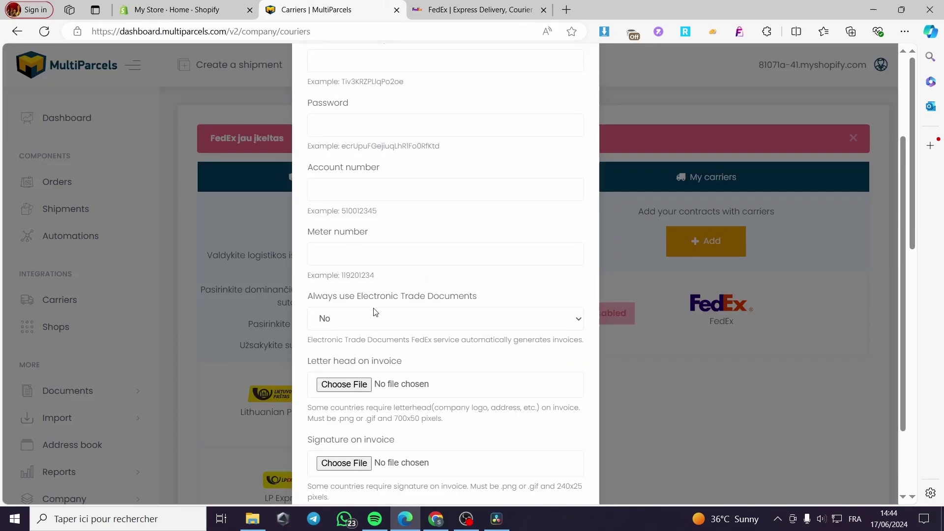
left_click(535, 316)
left_click(538, 318)
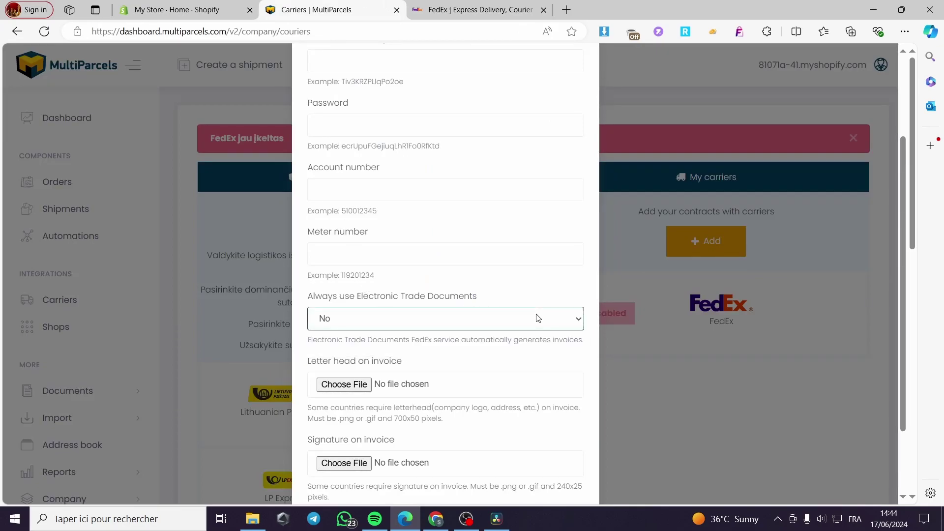
scroll(468, 326, "down", 2)
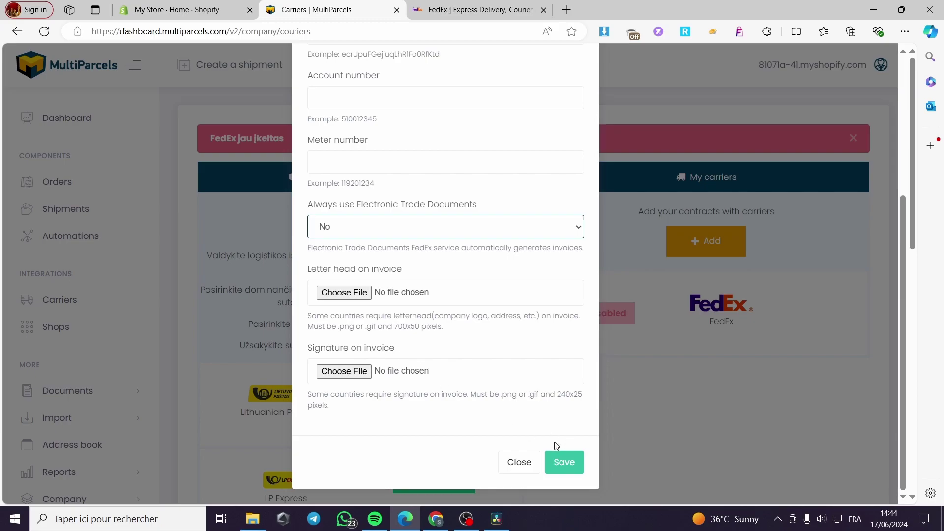
left_click(520, 462)
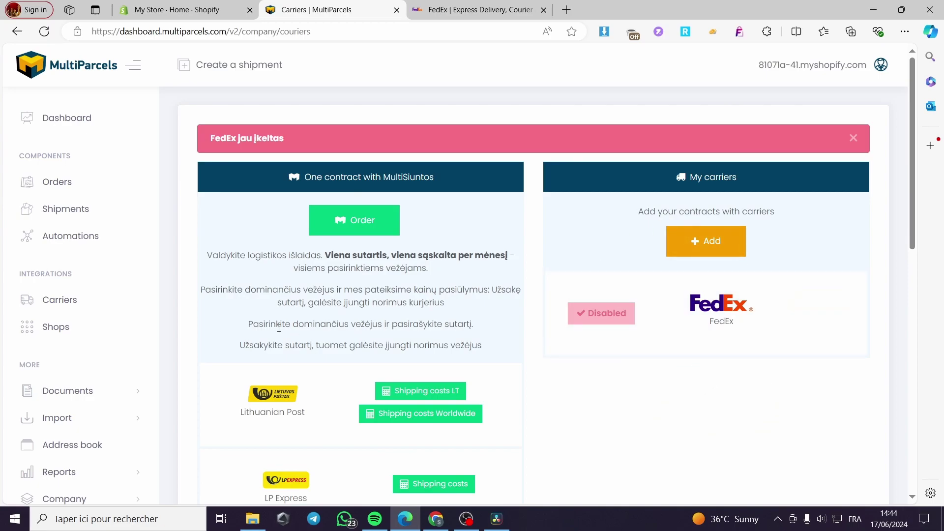
Review the FEDEX ECONOMY prices in kainos_2023, then return to the MultiParcels Carriers tab
scroll(440, 319, "down", 10)
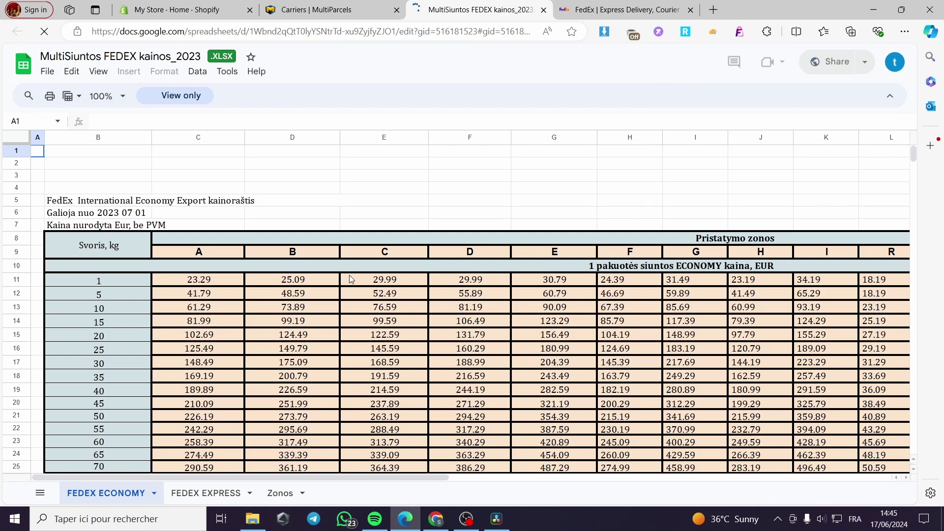
scroll(349, 280, "down", 2)
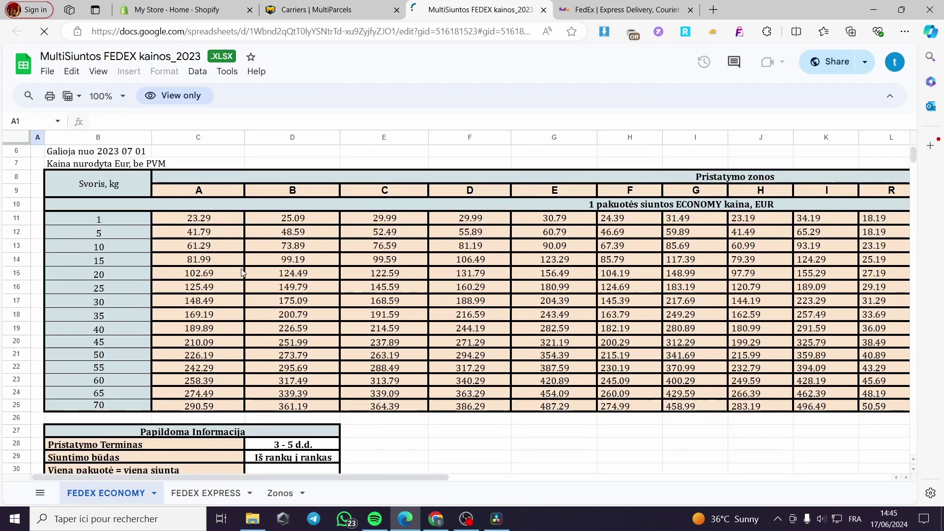
scroll(177, 274, "up", 2)
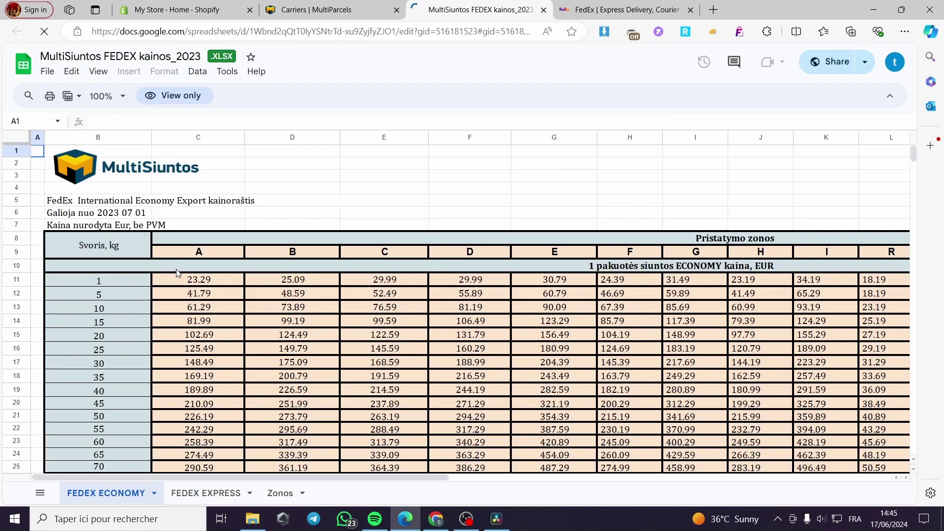
scroll(196, 263, "down", 6)
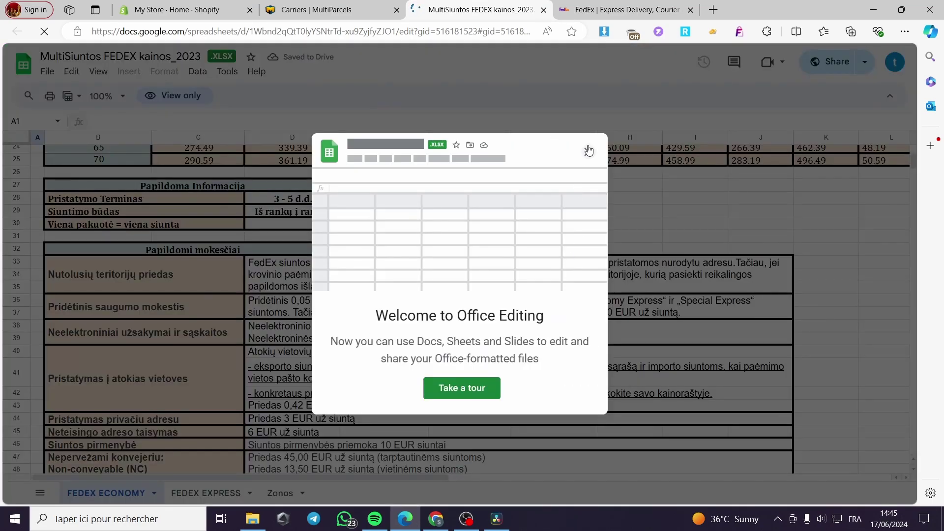
left_click(588, 152)
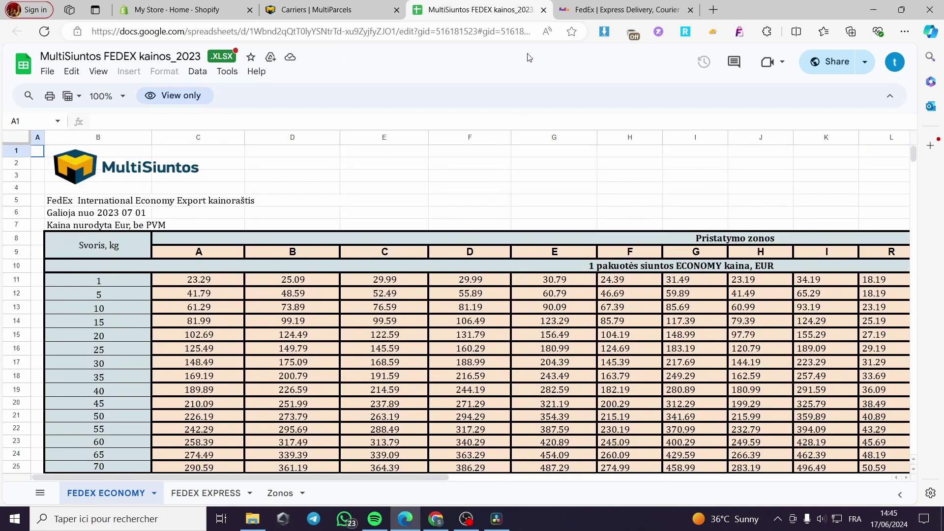
left_click(363, 7)
Dismiss the 'FedEx jau įkeltas' notice and browse the App Store results for 'shipping'
scroll(264, 344, "up", 15)
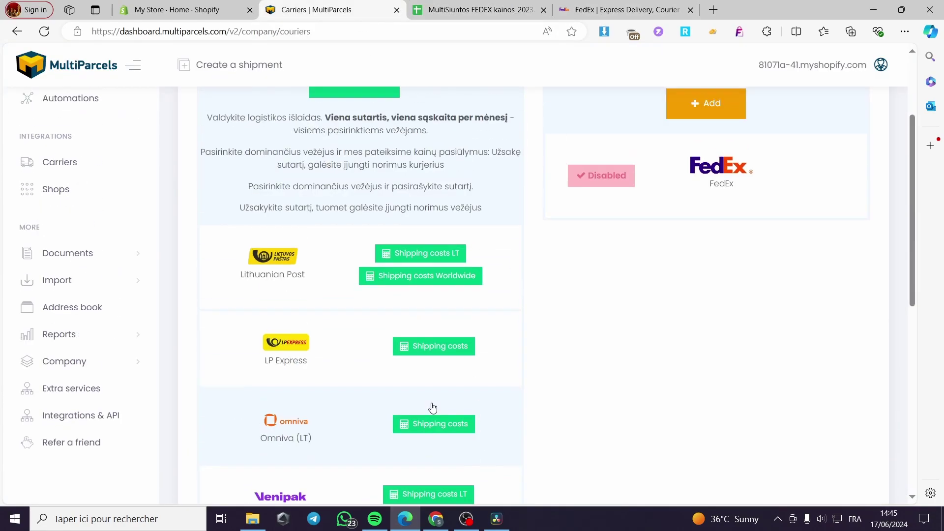
scroll(919, 126, "up", 2)
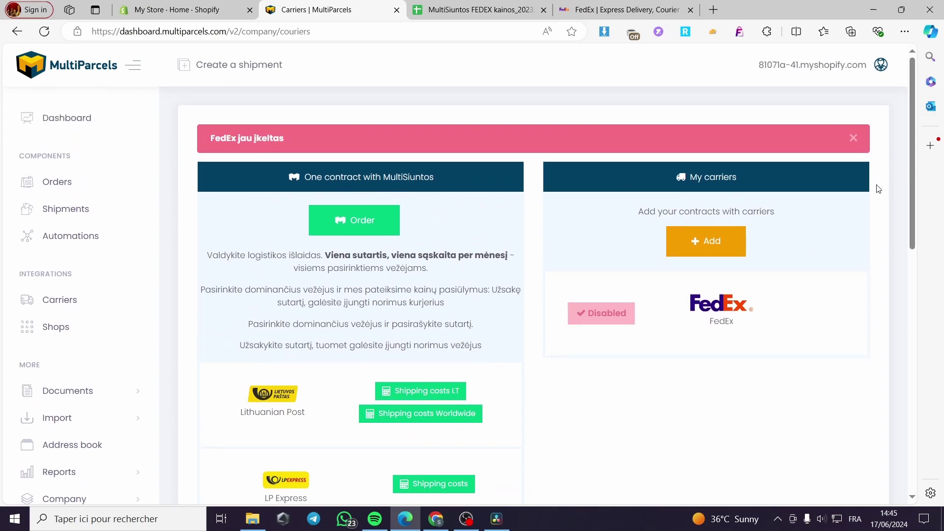
left_click(853, 138)
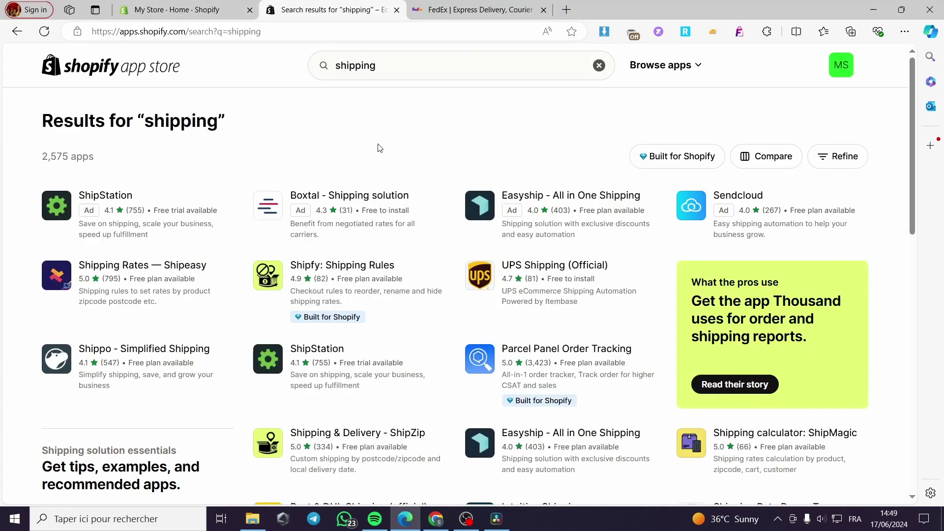
scroll(388, 152, "down", 2)
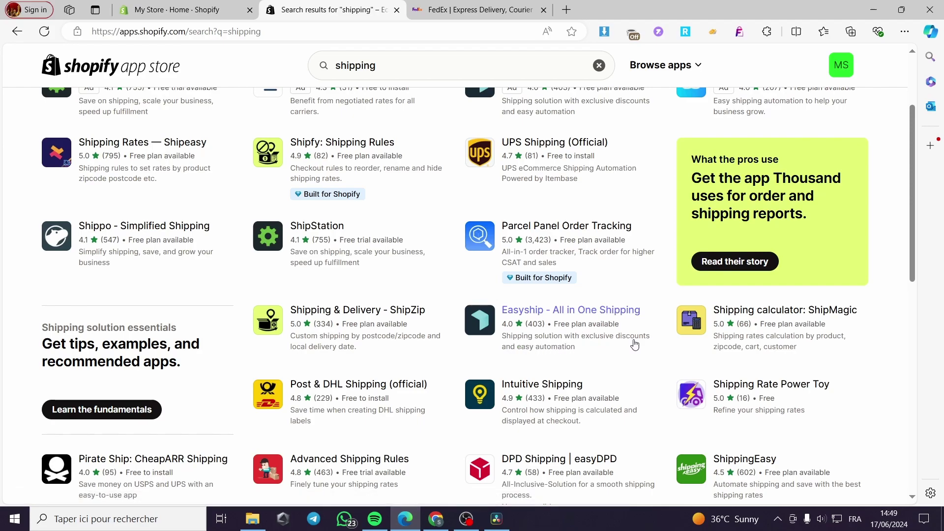
Open the Easyship - All in One Shipping listing and read its description
left_click(599, 312)
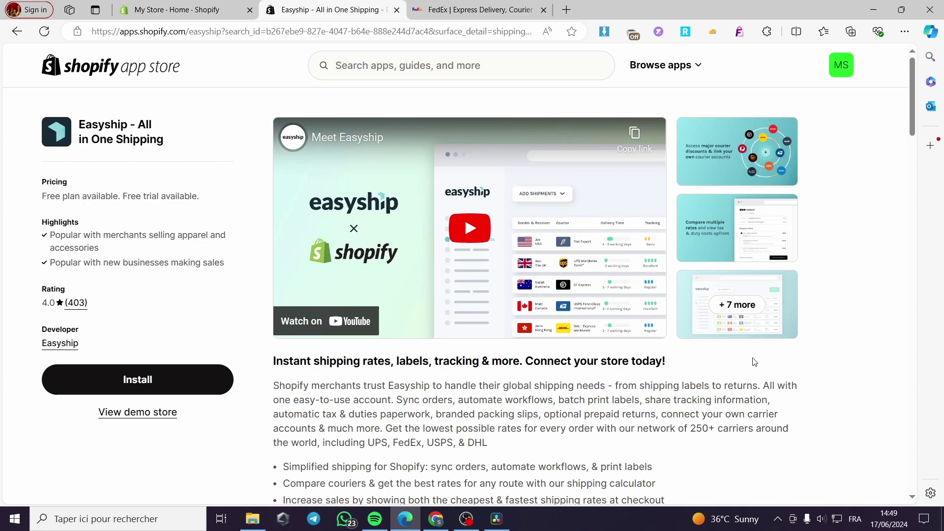
scroll(741, 379, "down", 1)
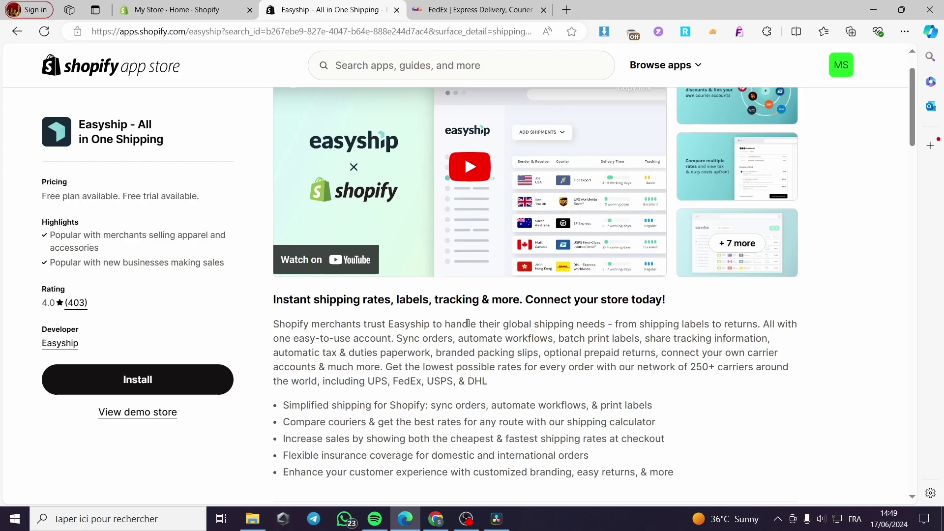
double_click(455, 299)
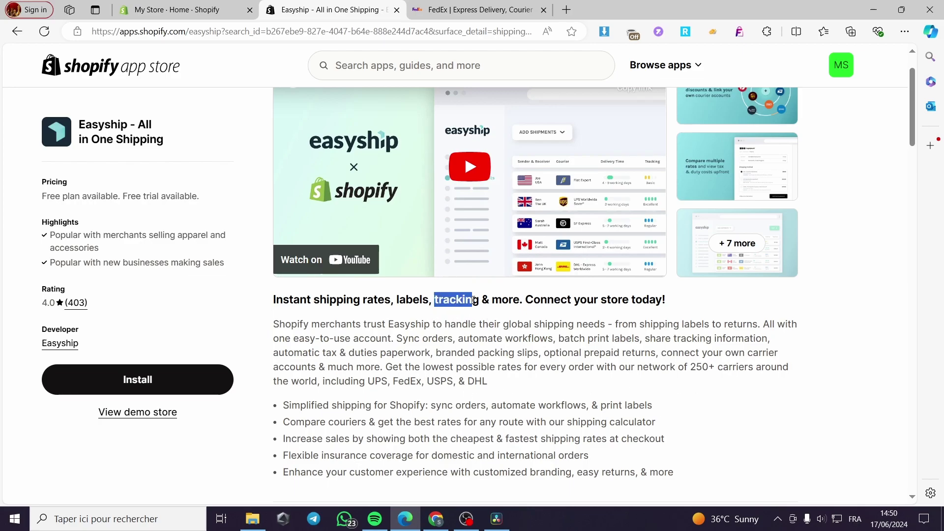
left_click_drag(470, 325, 475, 319)
left_click(566, 305)
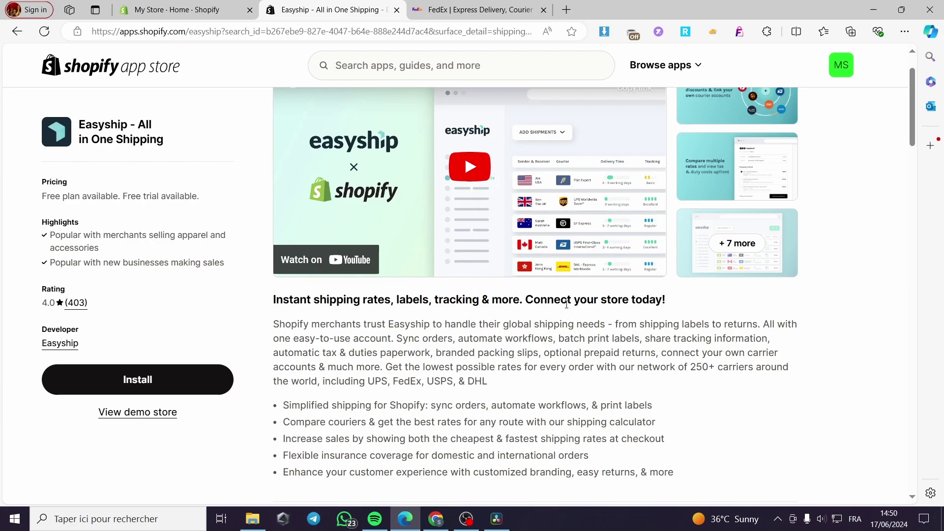